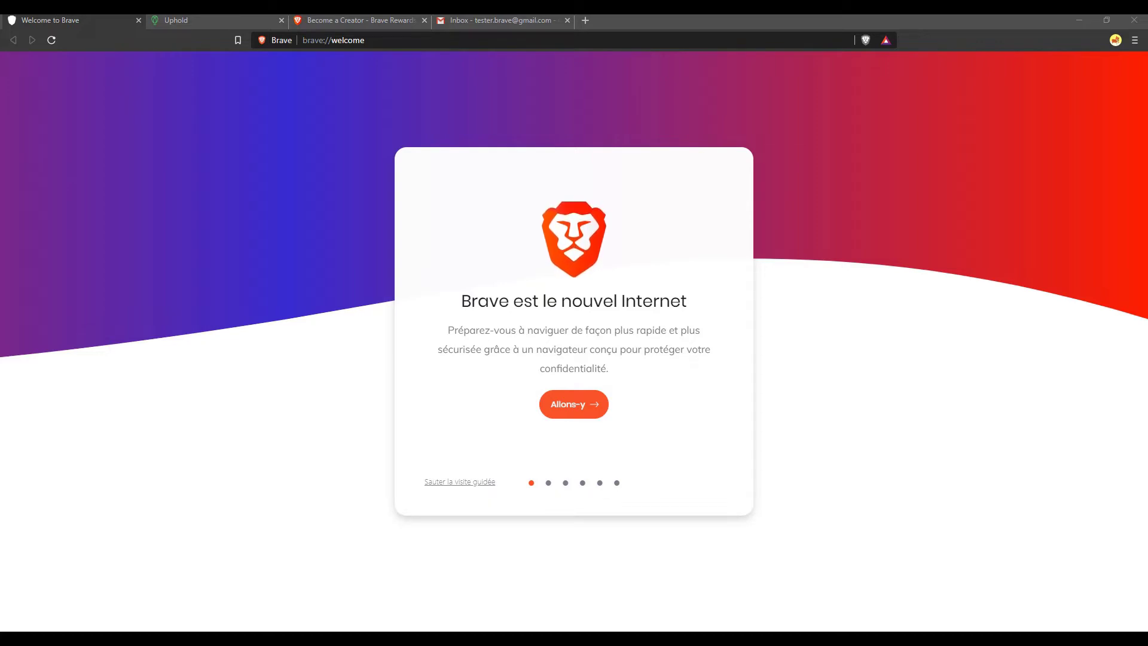
# - Open the Windows region and language settings and view the options for Français (France)
pyautogui.press('super')
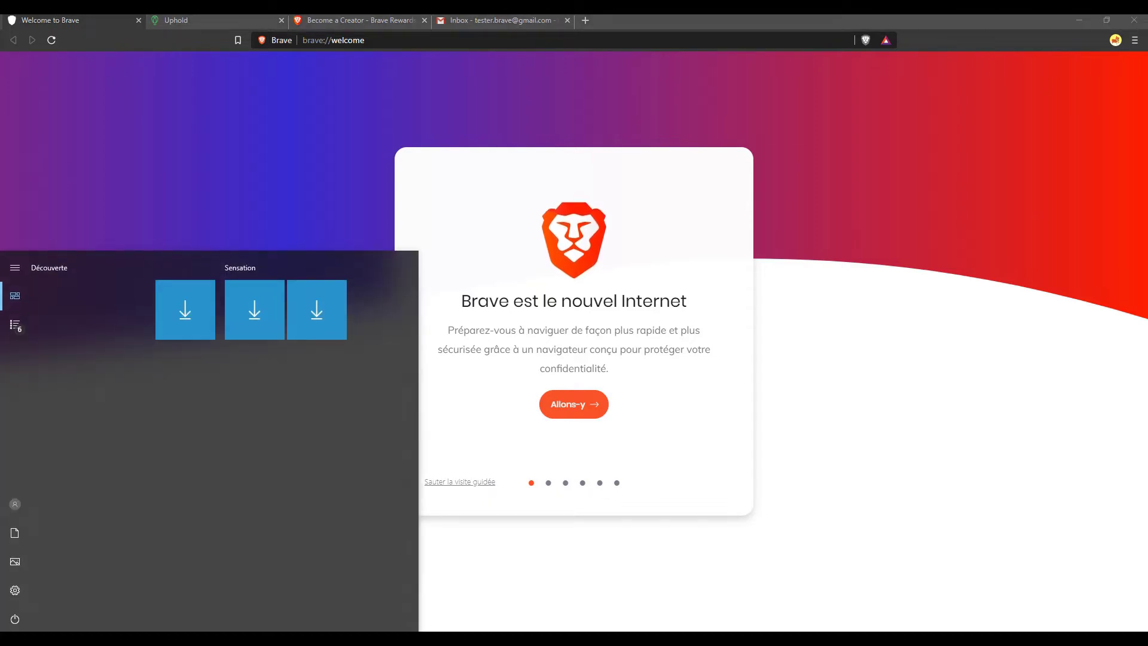
pyautogui.write('région')
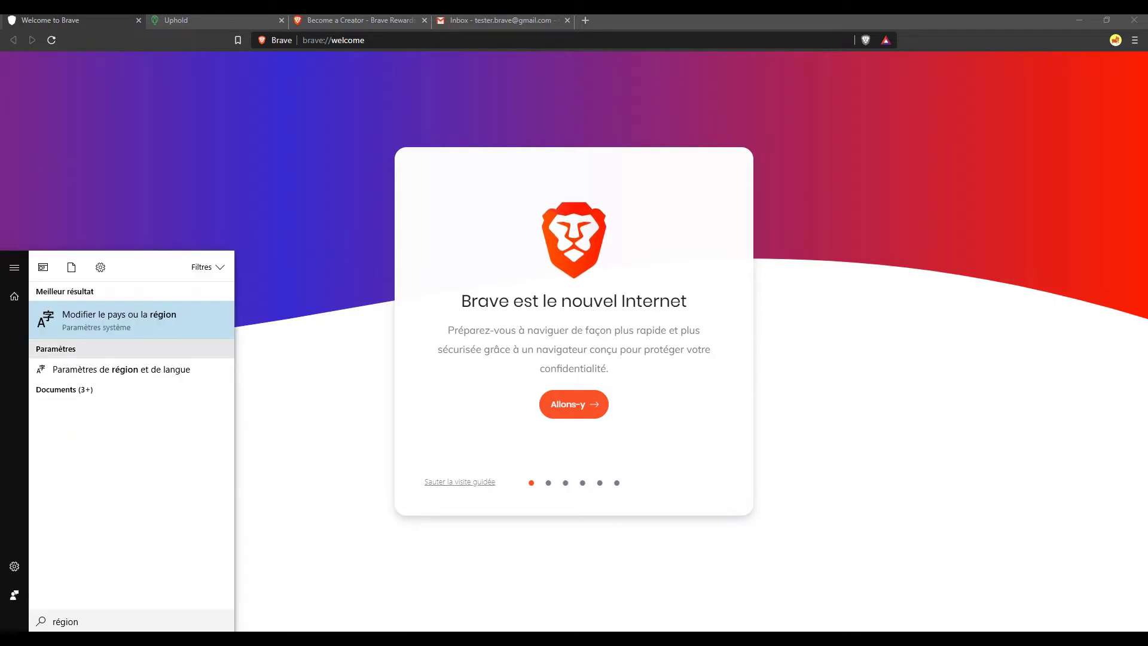
pyautogui.press('Return')
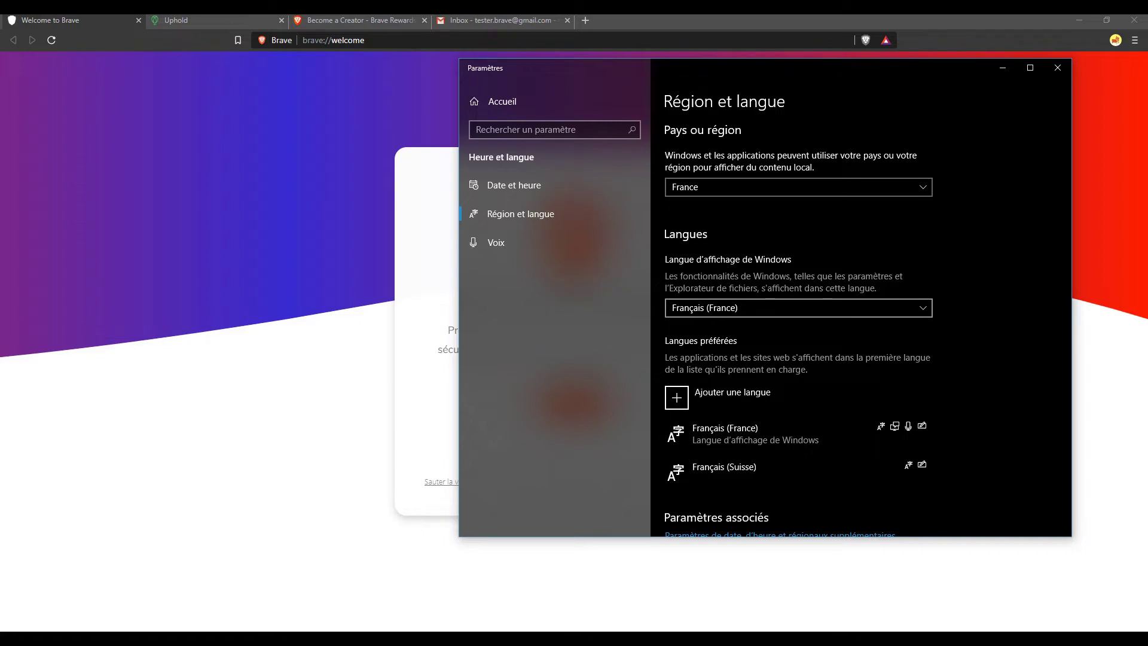
pyautogui.click(795, 433)
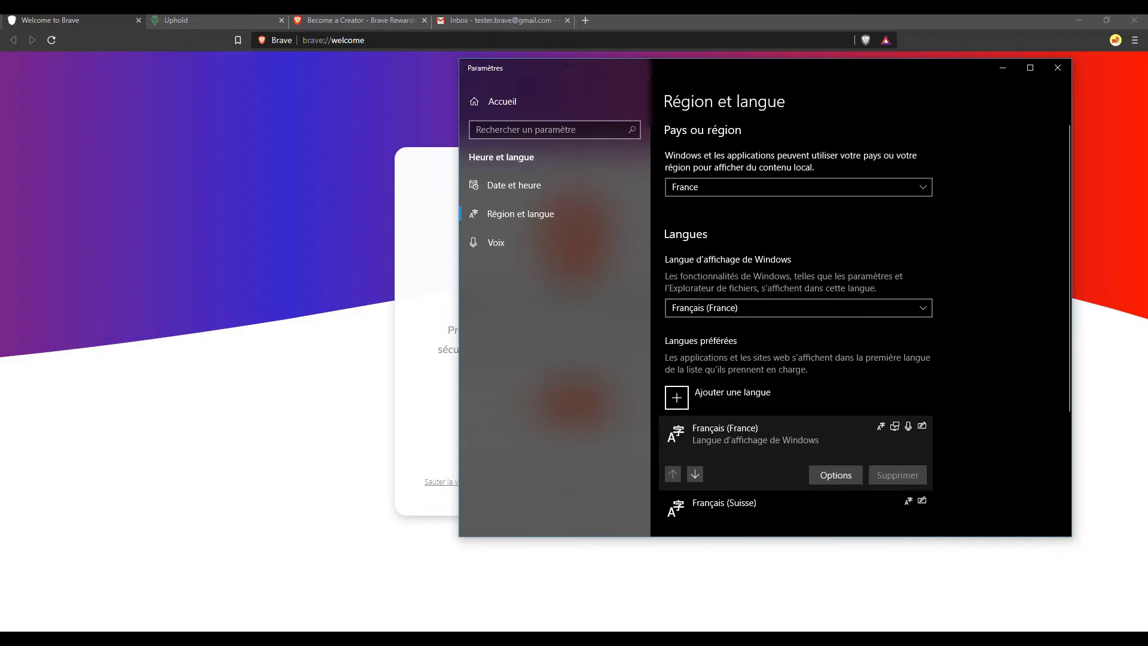
pyautogui.click(836, 475)
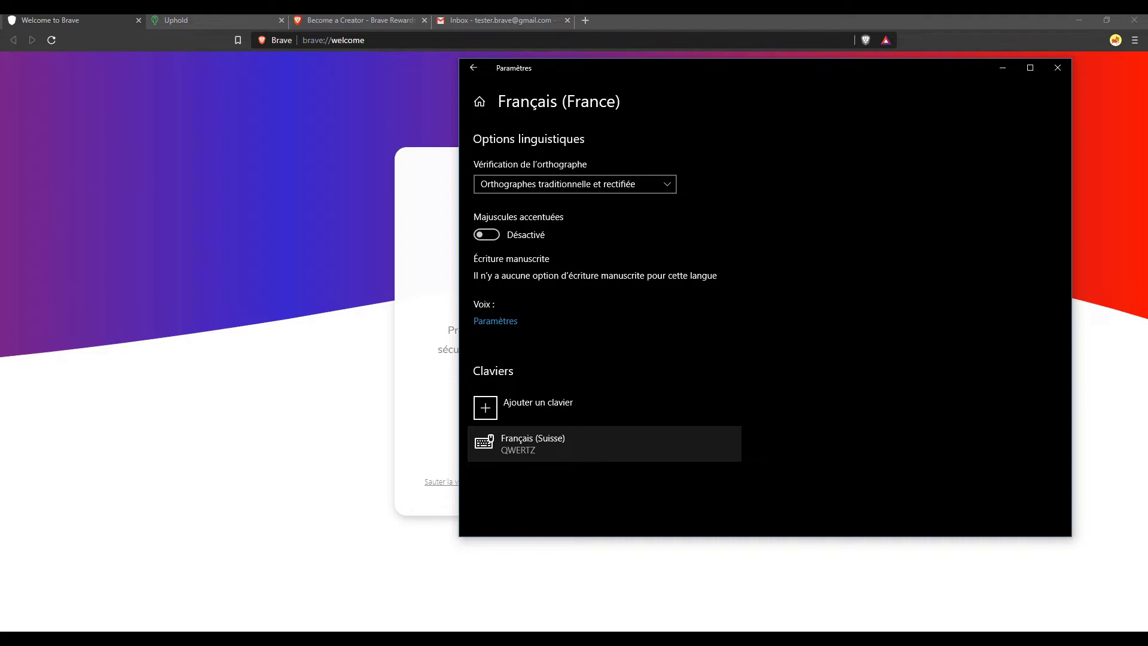
# - Check the notification setting for Brave Dev in the Windows notification settings, and close the settings window
pyautogui.press('super')
pyautogui.write('no')
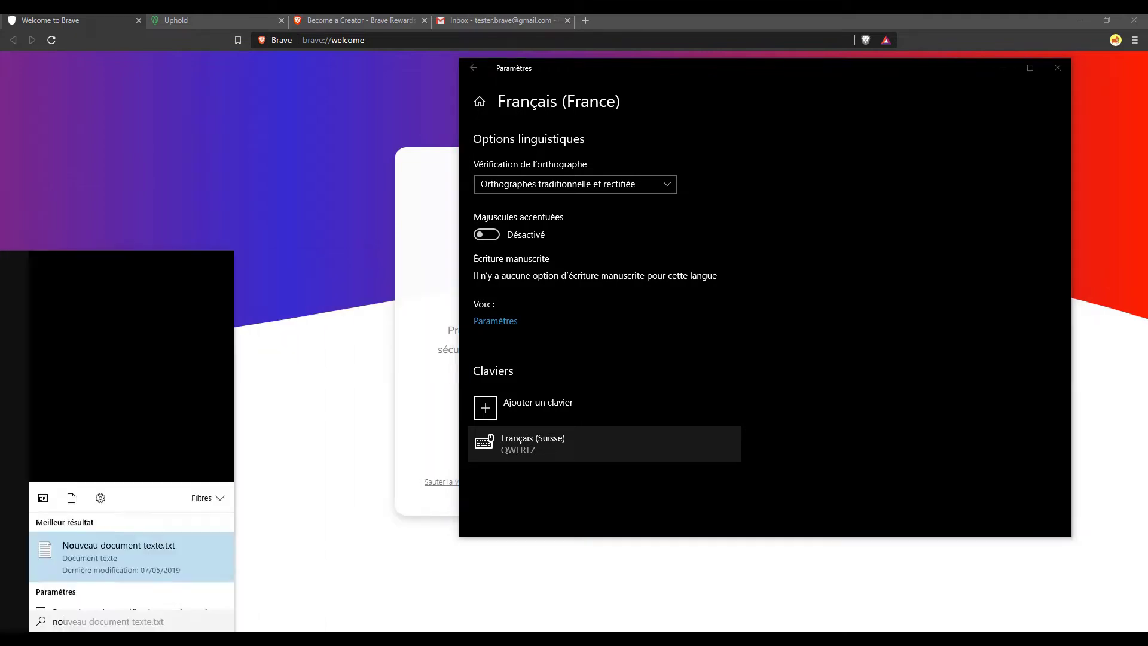
pyautogui.write('tifications')
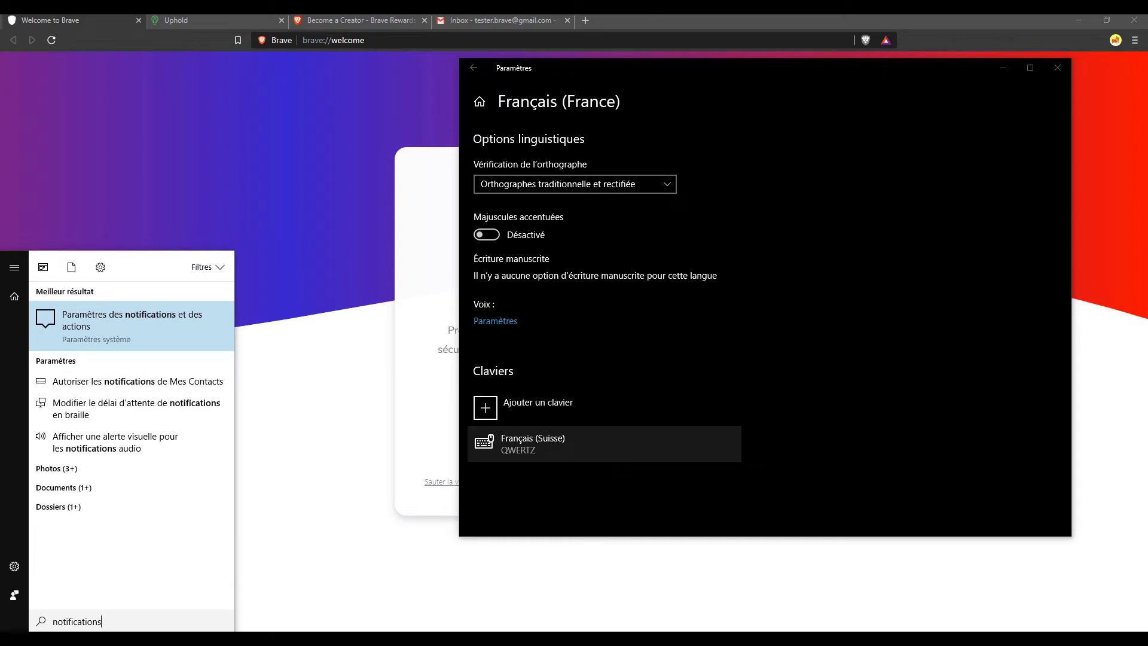
pyautogui.press('Return')
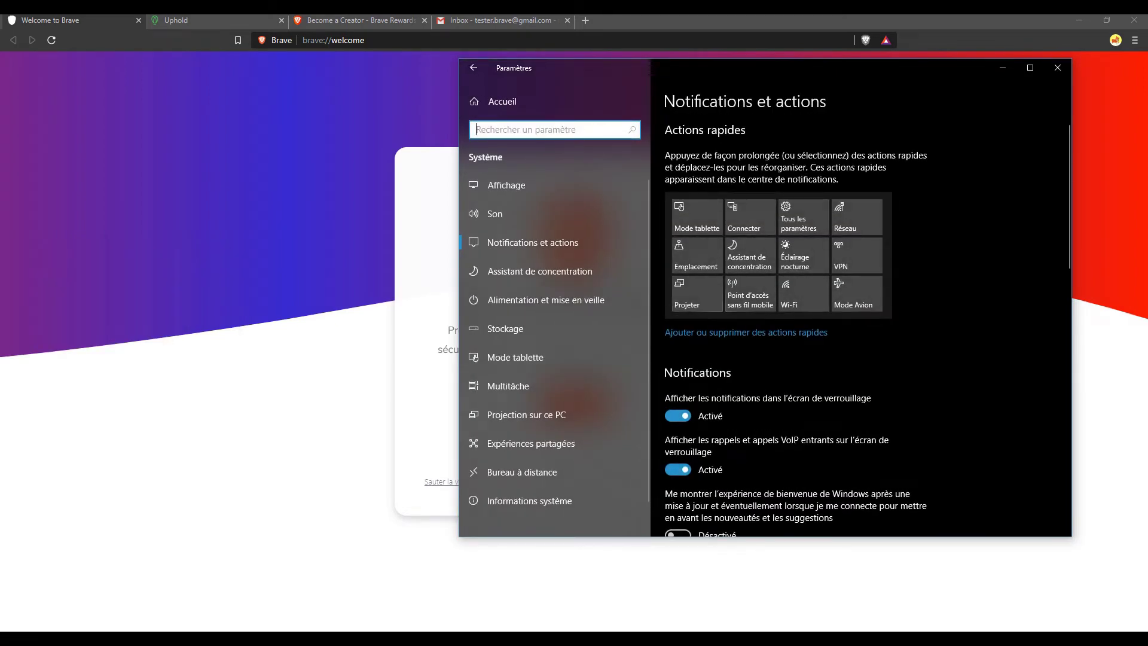
pyautogui.scroll(-6, 795, 326)
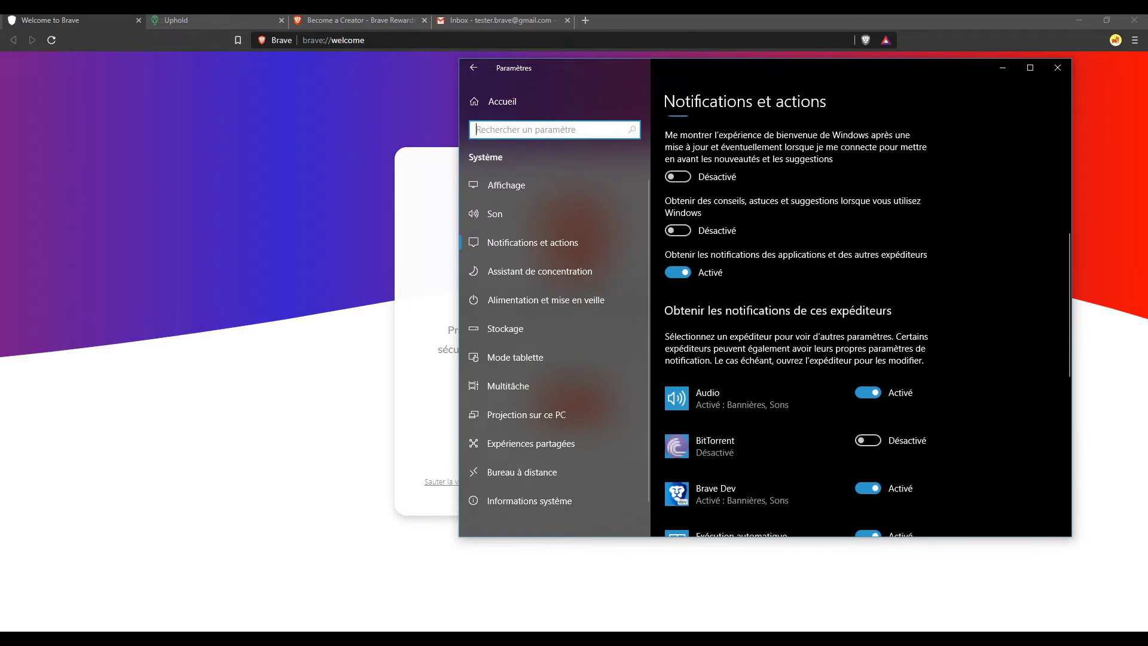
pyautogui.scroll(-4, 678, 269)
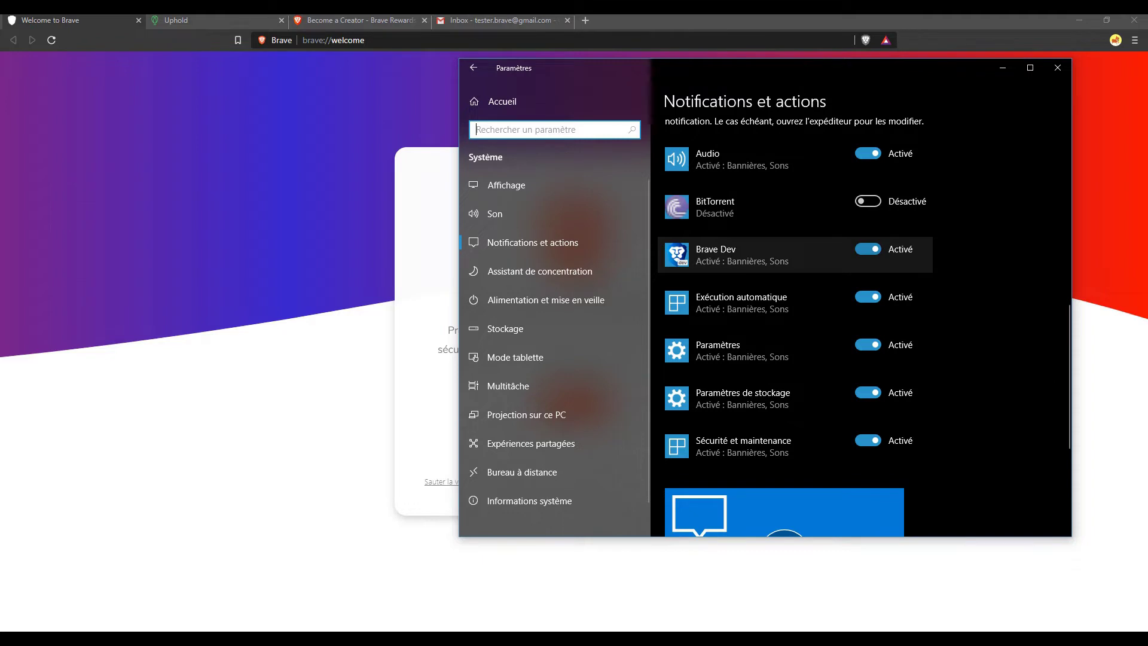
pyautogui.click(1057, 68)
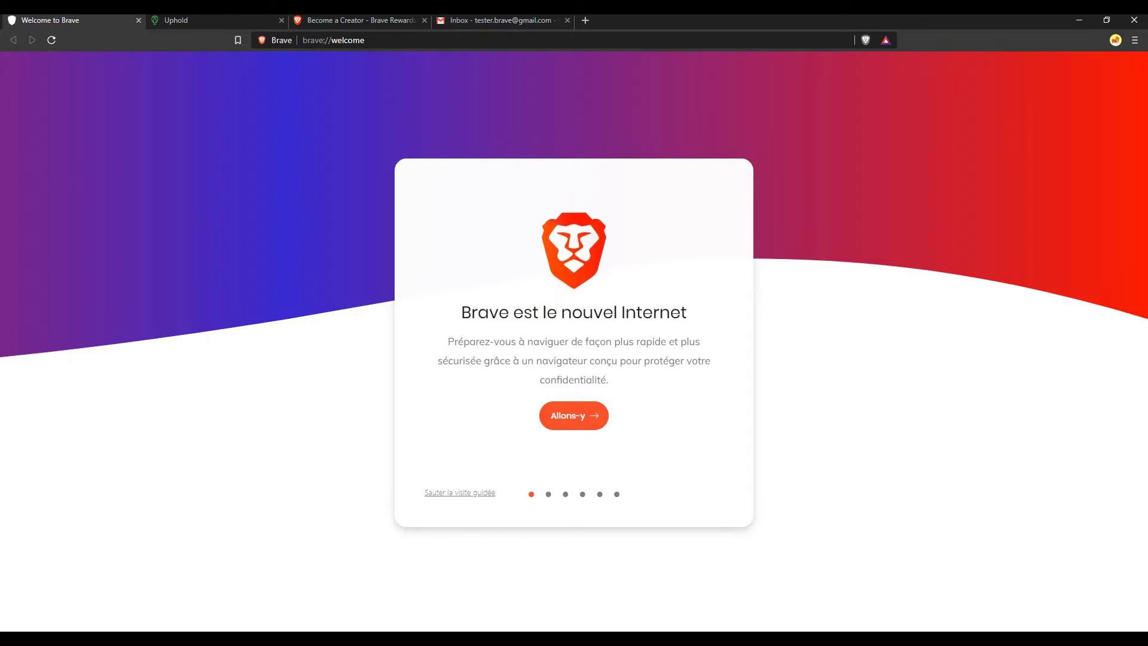
# - View the browser's dialog for importing favourites and settings, and close its page without importing
pyautogui.press('Return')
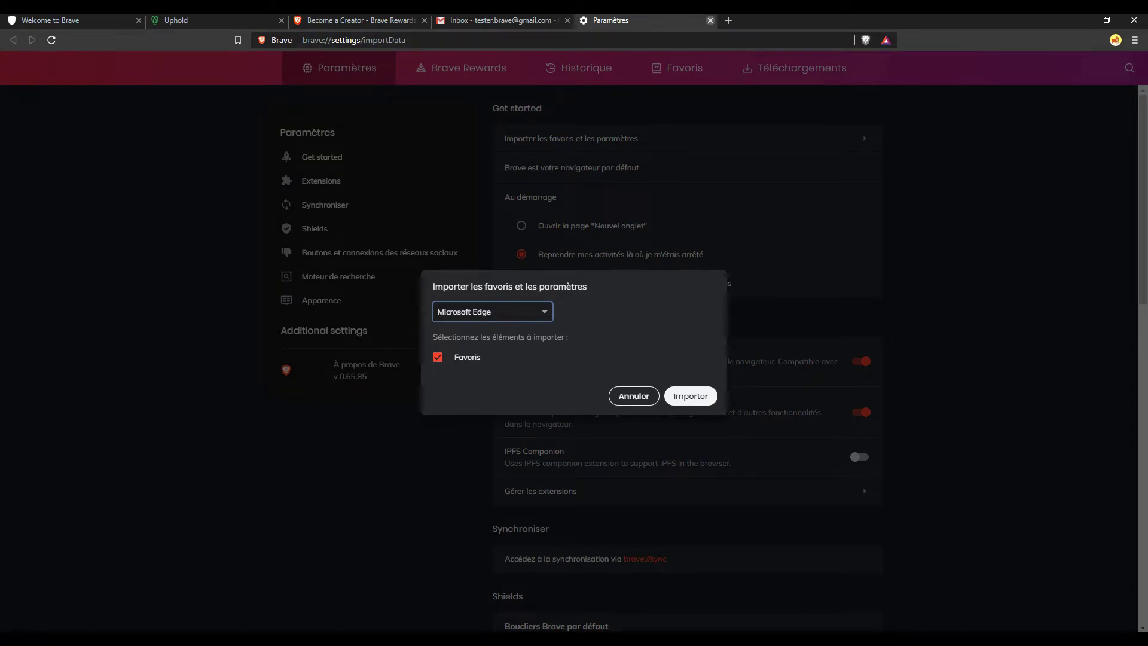
pyautogui.hotkey('ctrl', 'w')
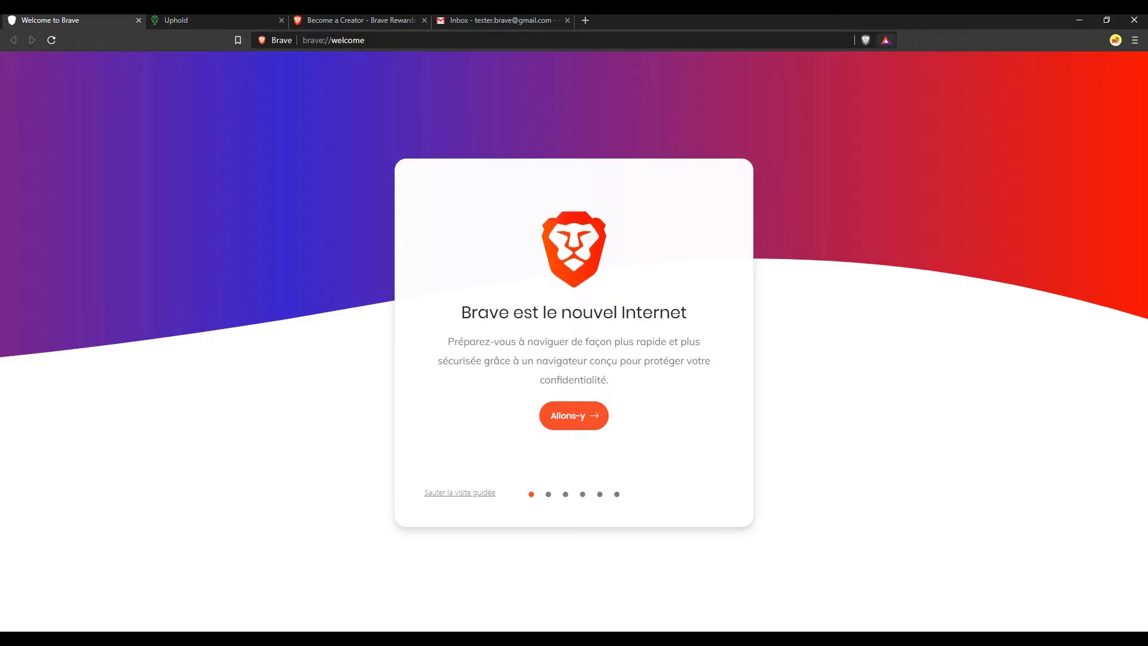
# - Join the Brave Rewards program and view the wallet's backup recovery key, closing the wallet dialog
pyautogui.click(886, 40)
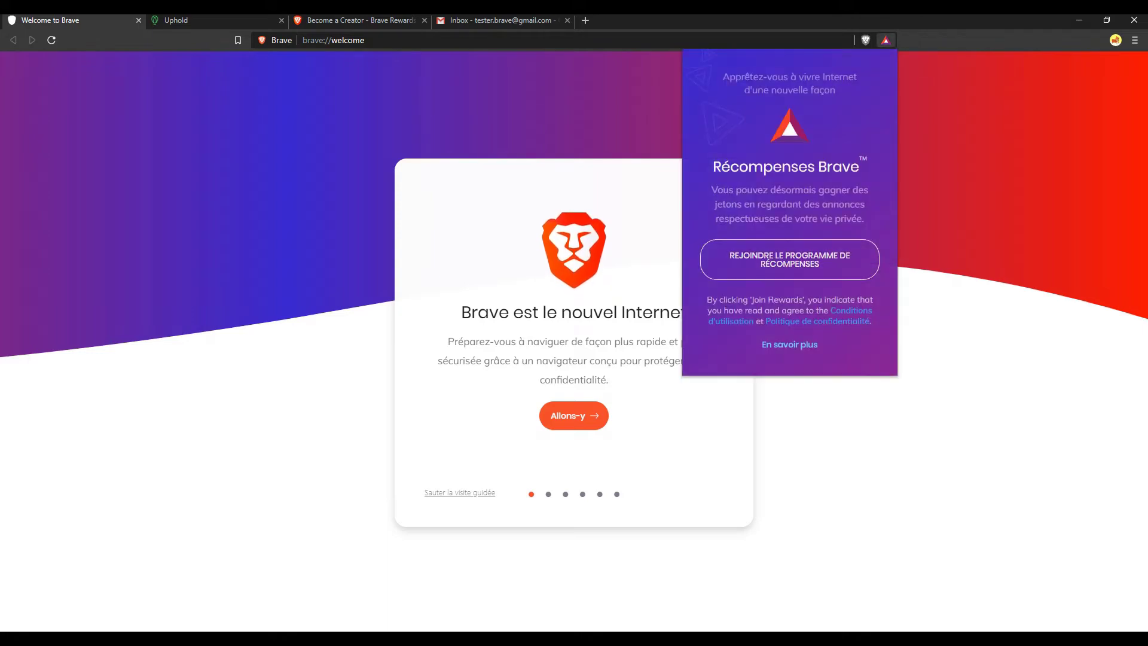
pyautogui.click(789, 256)
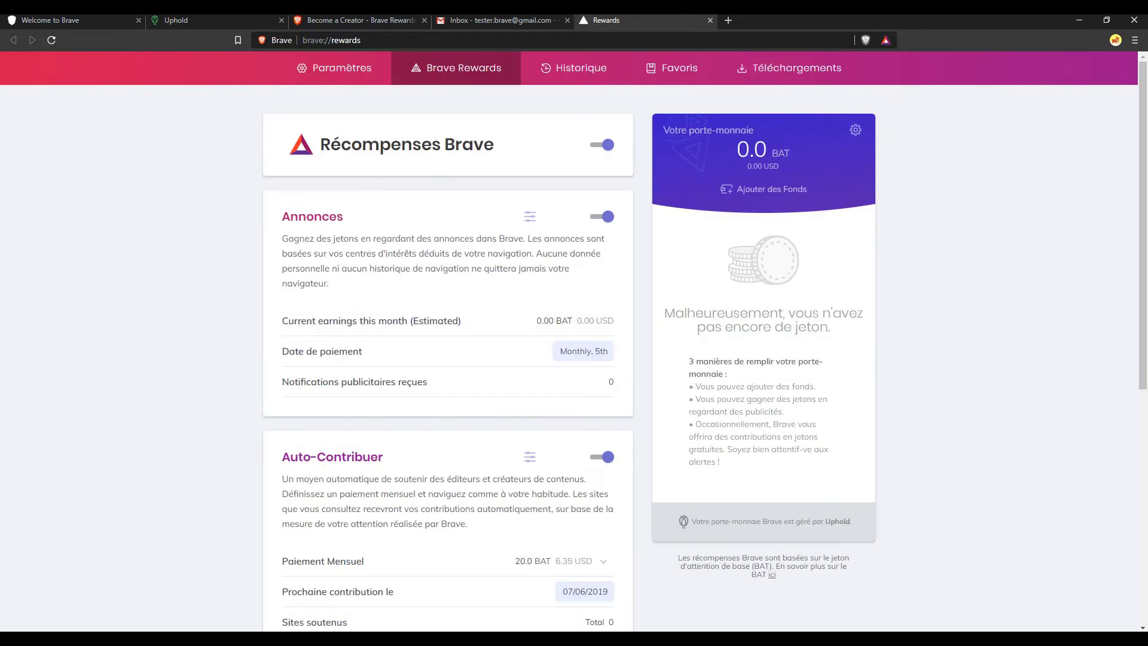
pyautogui.click(856, 130)
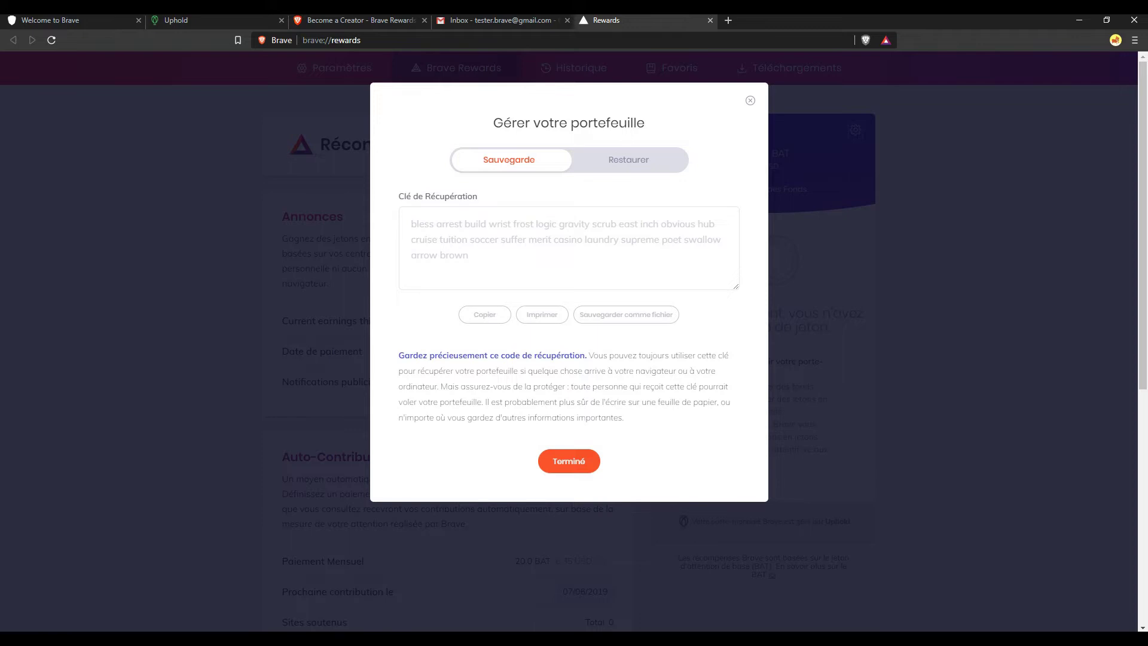
pyautogui.click(569, 461)
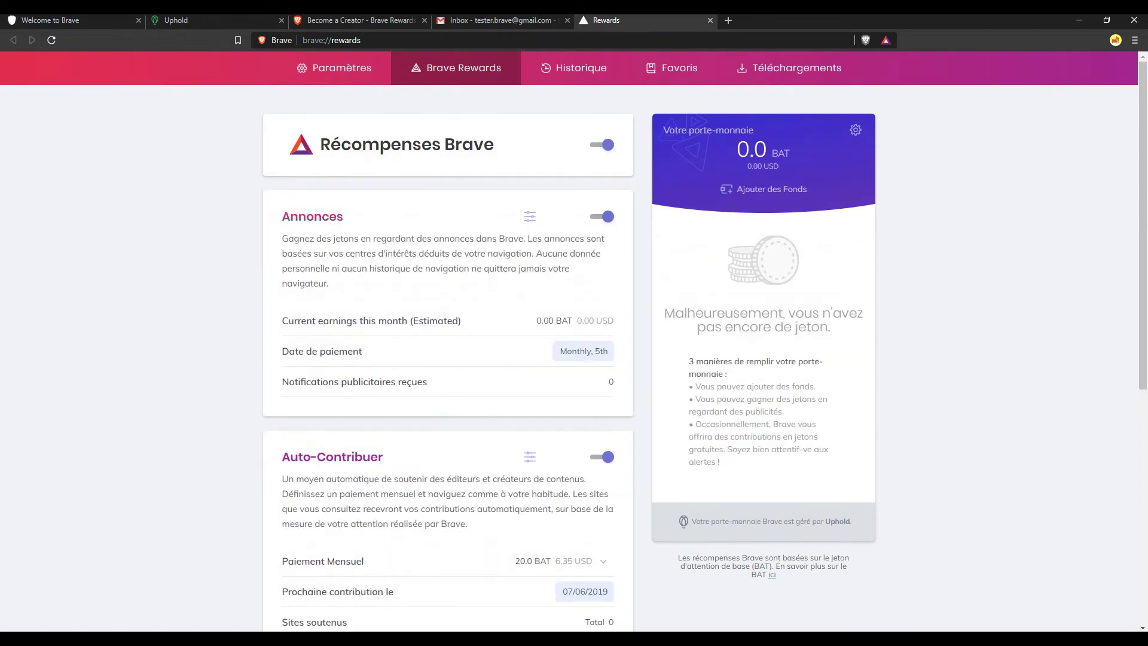
# - Set the maximum number of displayed ads to 5 per hour
pyautogui.click(530, 216)
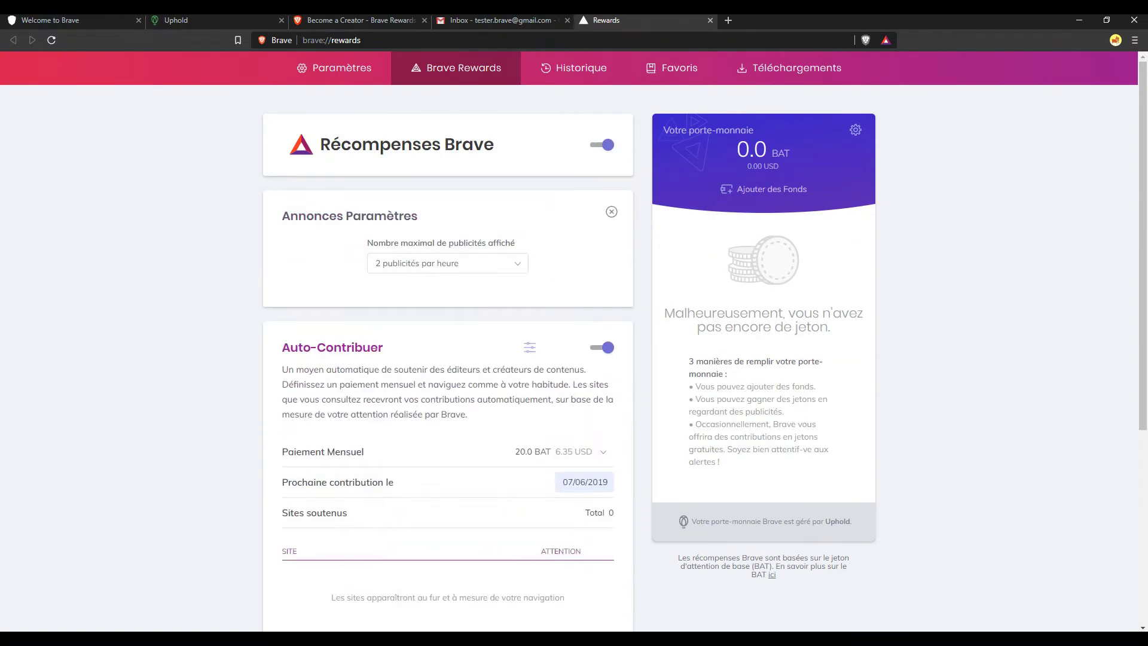
pyautogui.click(448, 263)
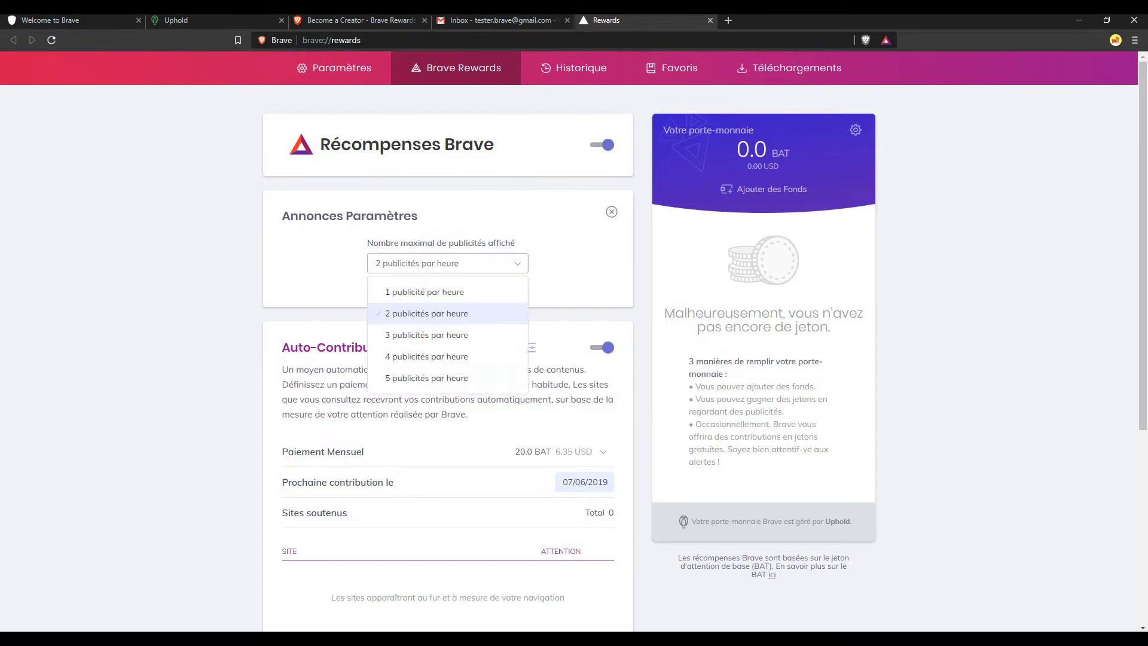
pyautogui.click(426, 378)
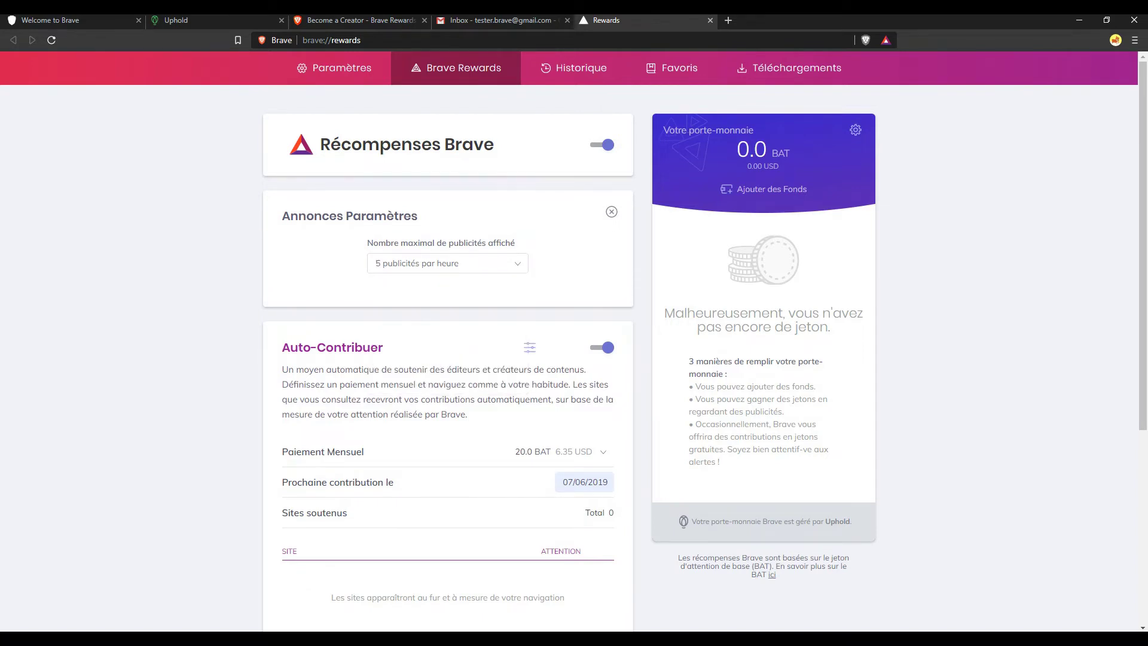
# - Switch Auto-Contribute off and back on, then review its monthly payment choices without changing them and close the settings
pyautogui.click(603, 348)
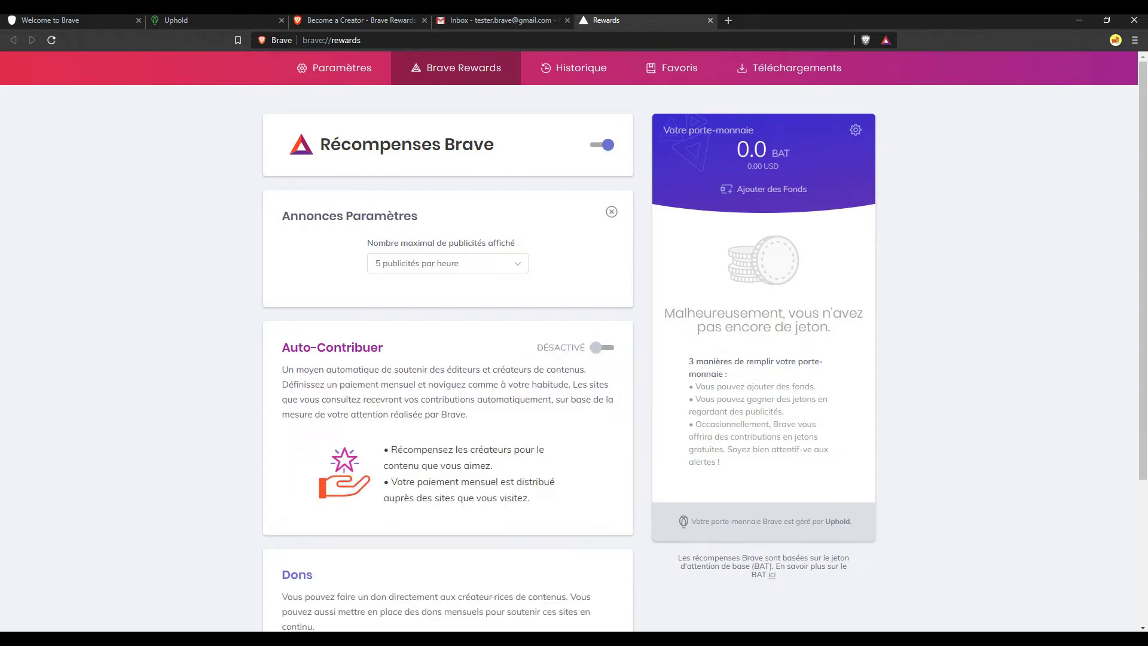
pyautogui.click(602, 348)
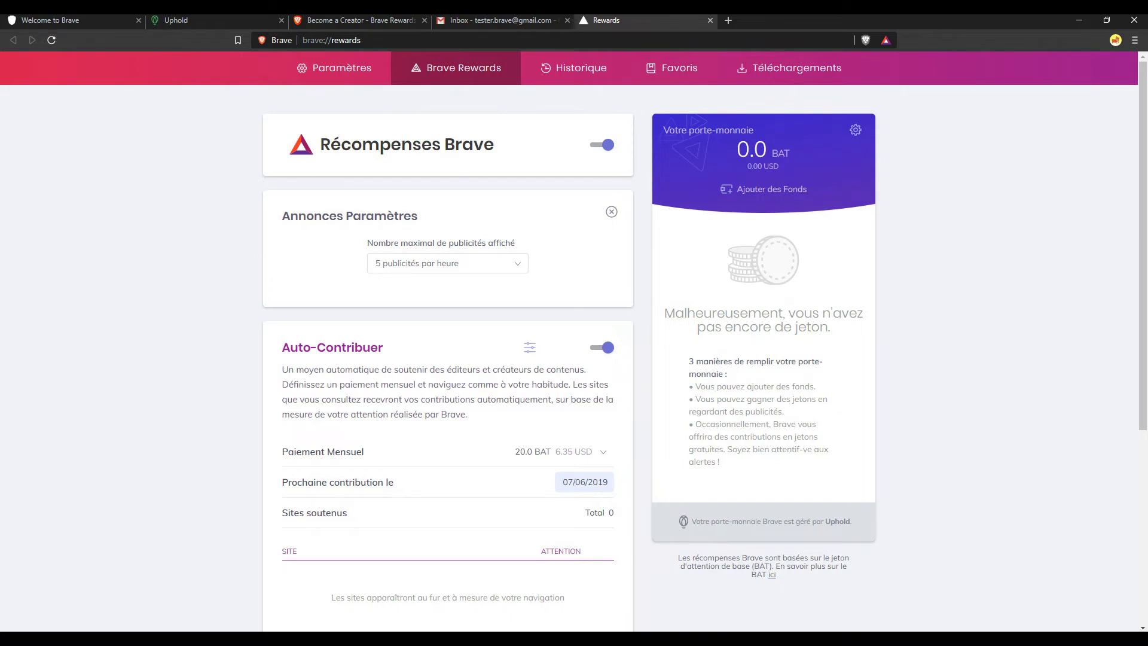
pyautogui.scroll(-2, 574, 341)
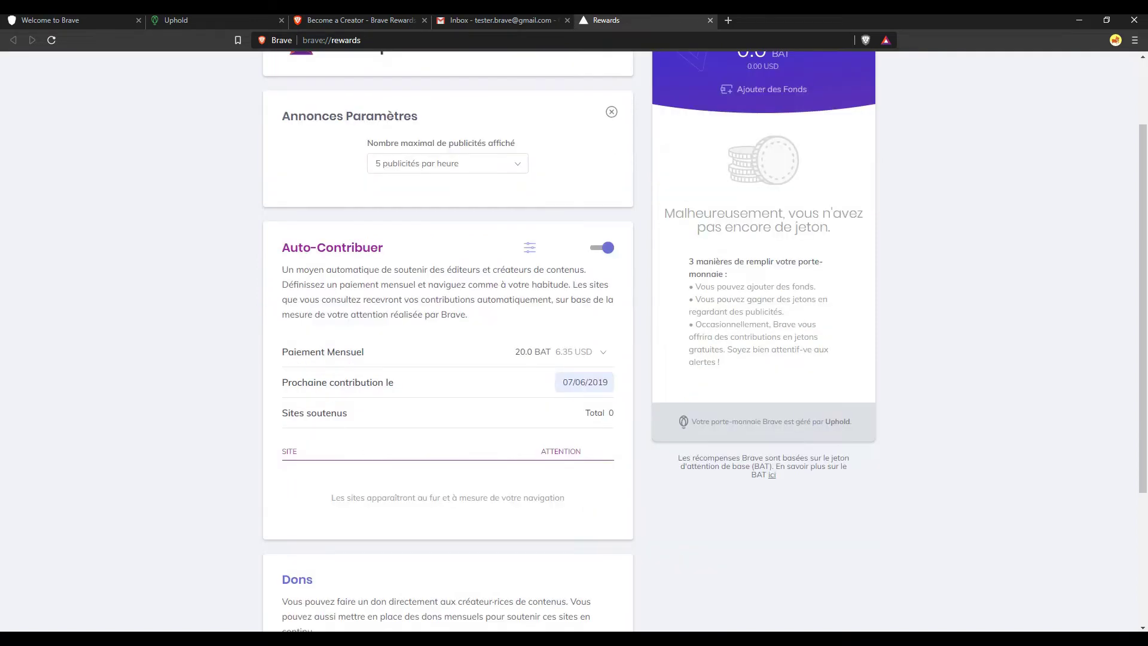
pyautogui.click(529, 247)
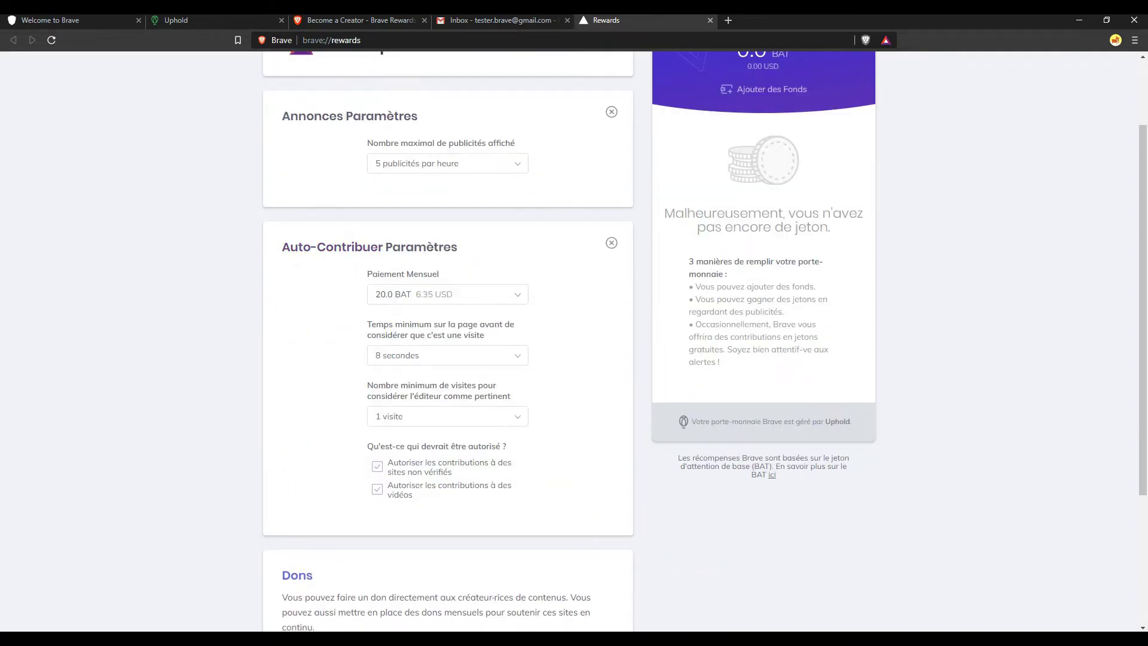
pyautogui.click(447, 295)
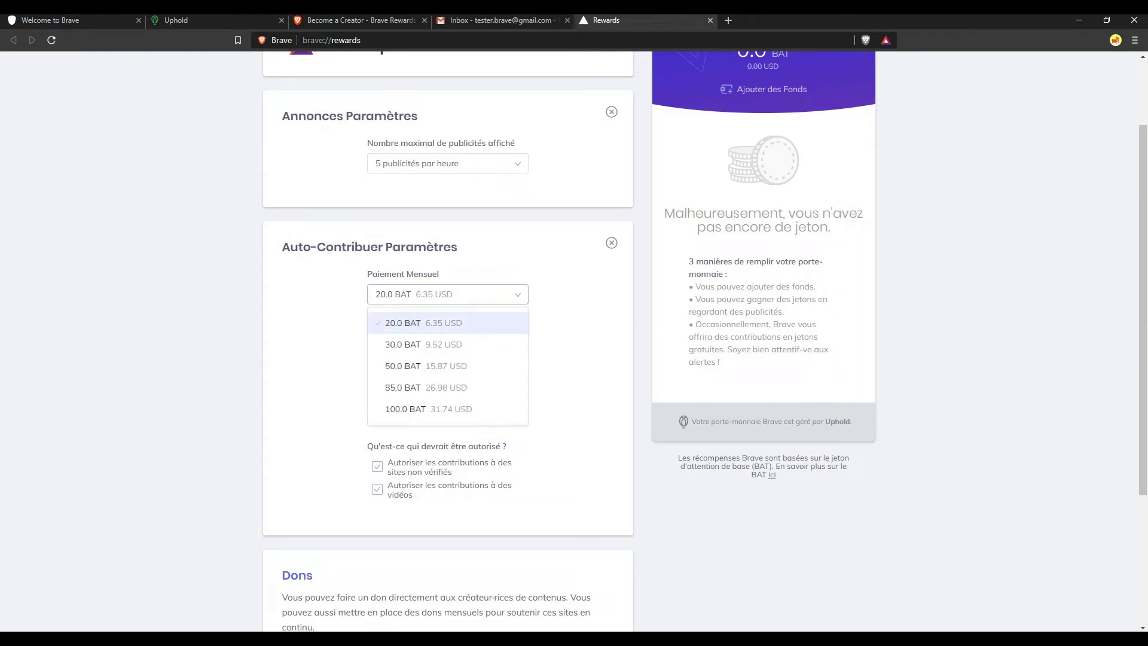
pyautogui.press('Escape')
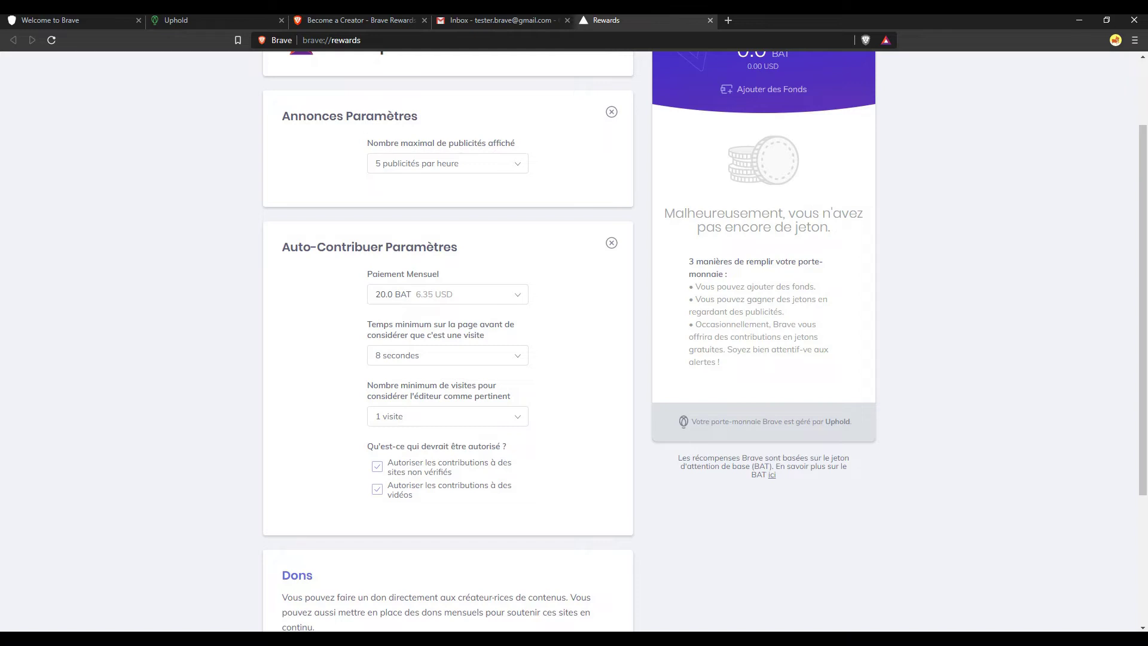
pyautogui.press('Escape')
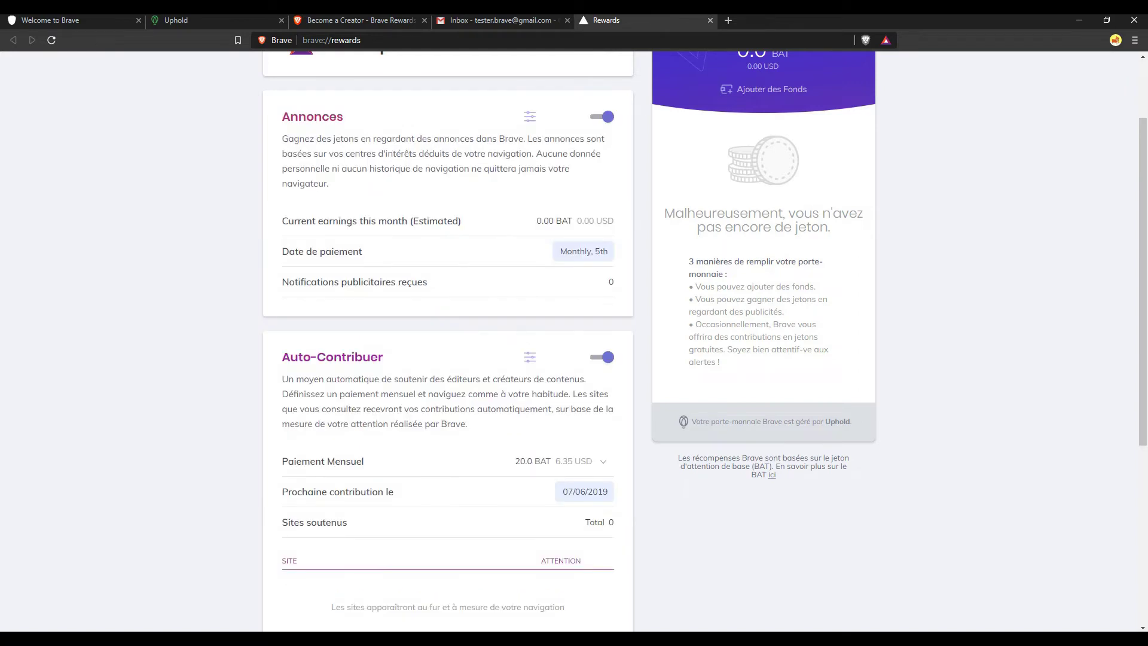
# - Switch to the Uphold site and create a new card named BAT with Basic Attention Token as its currency
pyautogui.hotkey('ctrl', '2')
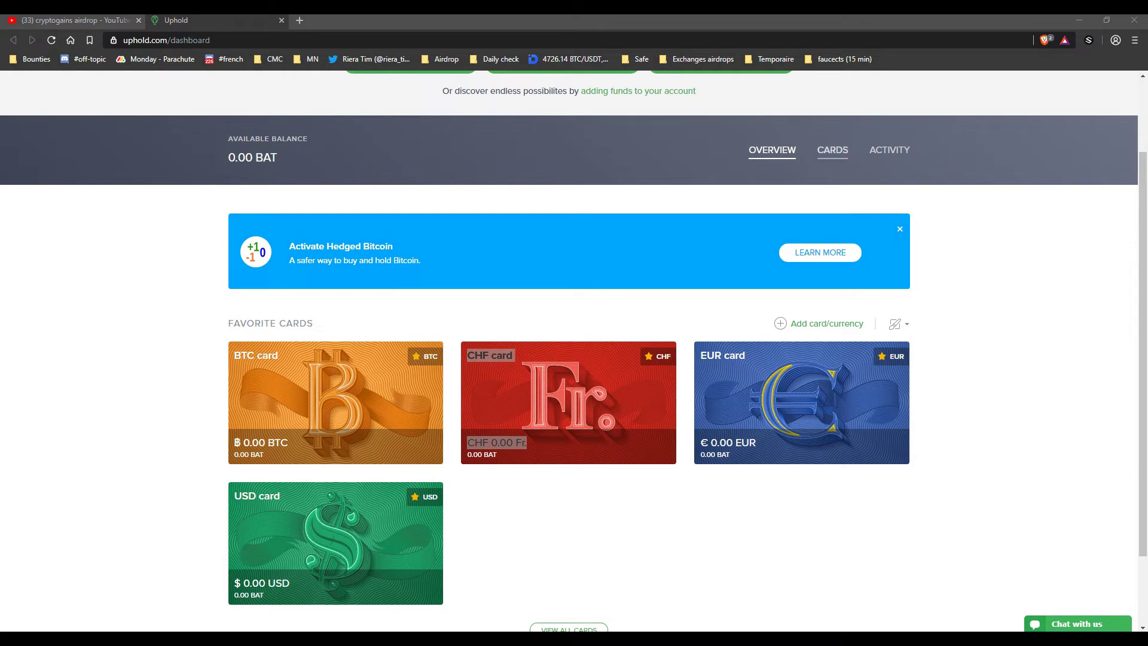
pyautogui.click(832, 150)
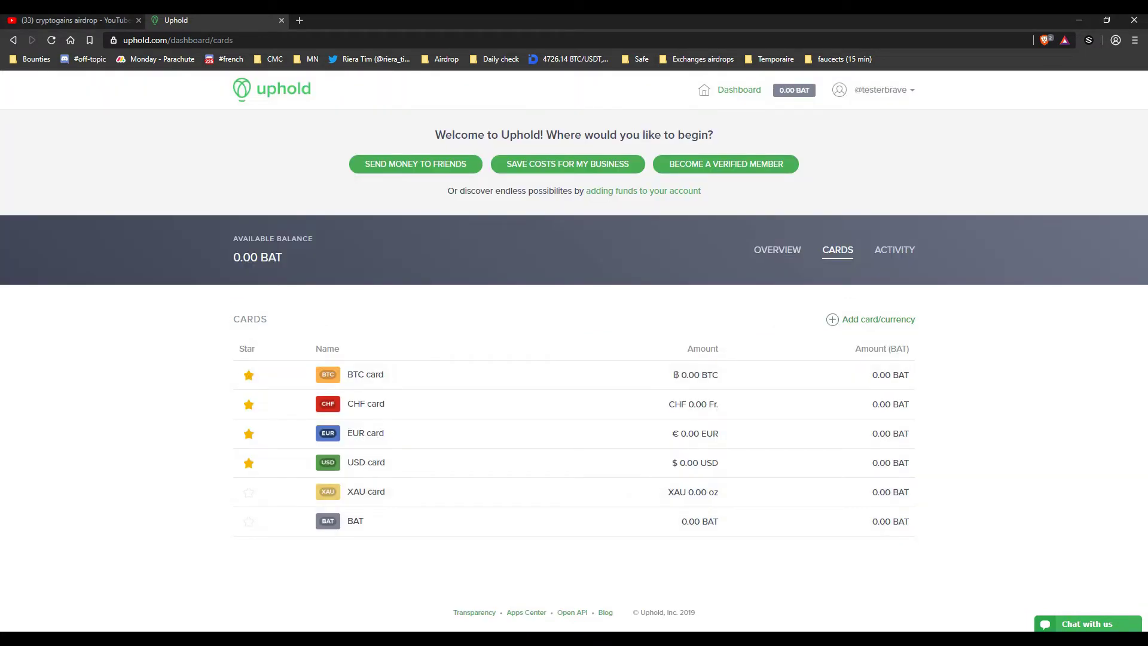
pyautogui.click(870, 318)
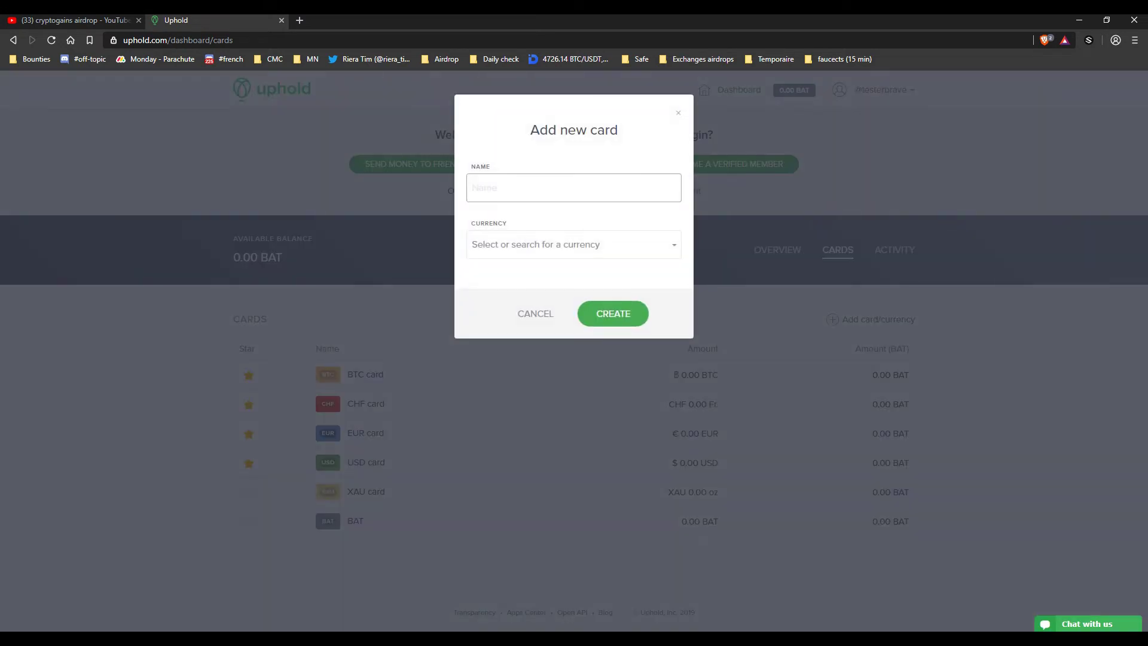
pyautogui.write('BAT')
pyautogui.click(574, 245)
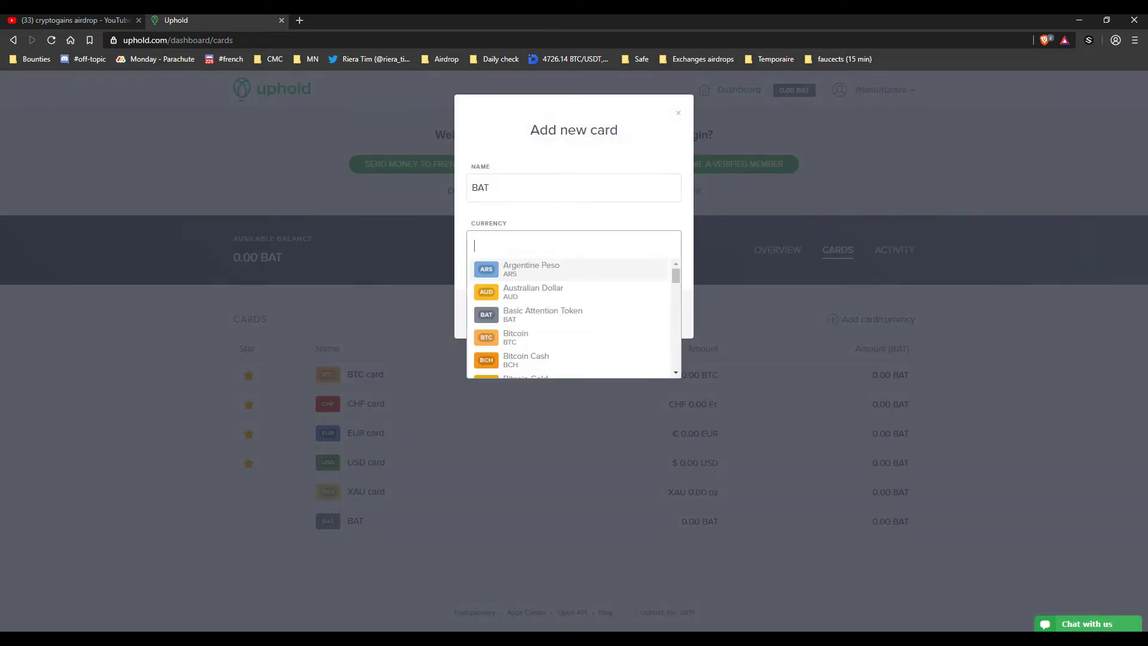
pyautogui.click(538, 311)
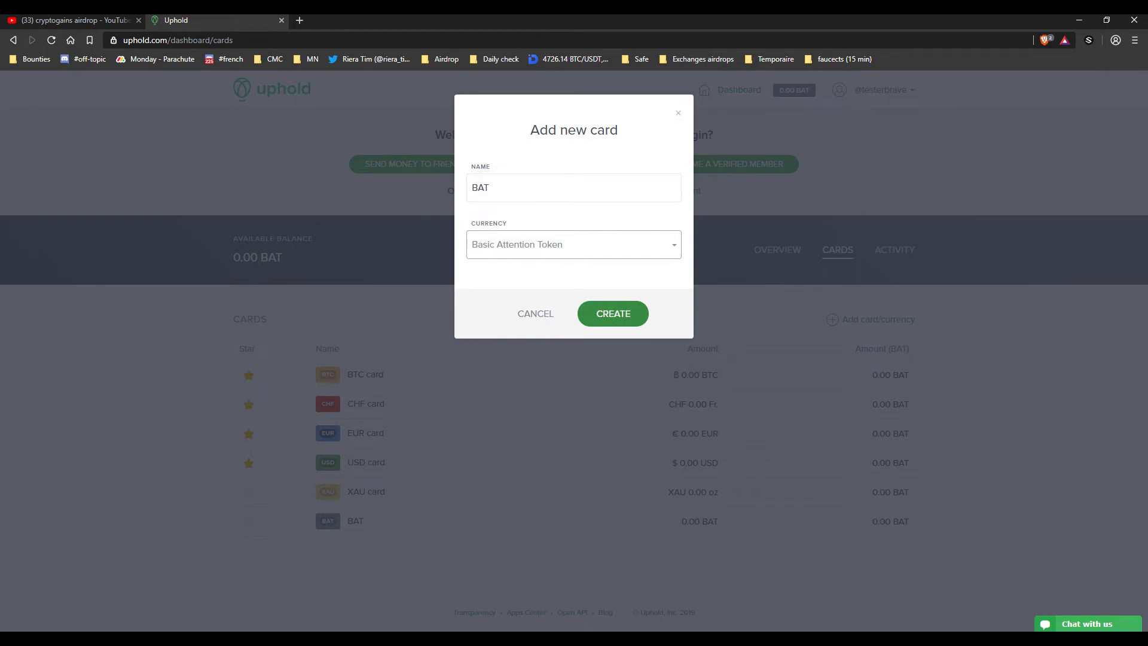
pyautogui.press('Return')
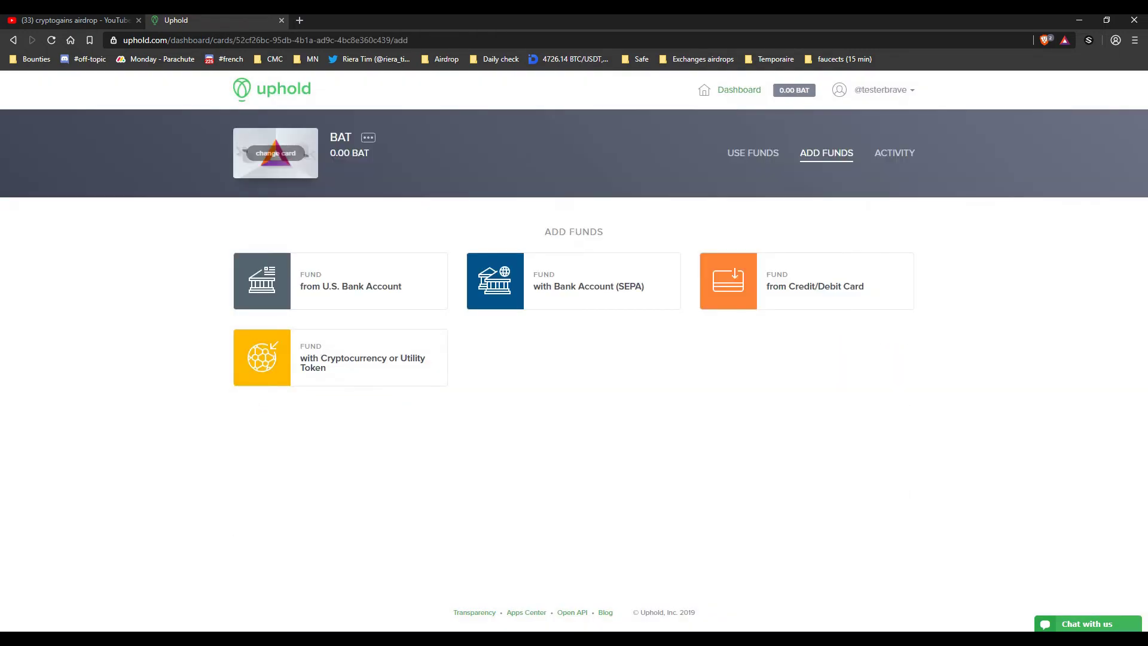
# - Open the BAT card's option to send funds to a cryptocurrency or utility token and view the available currencies
pyautogui.click(753, 153)
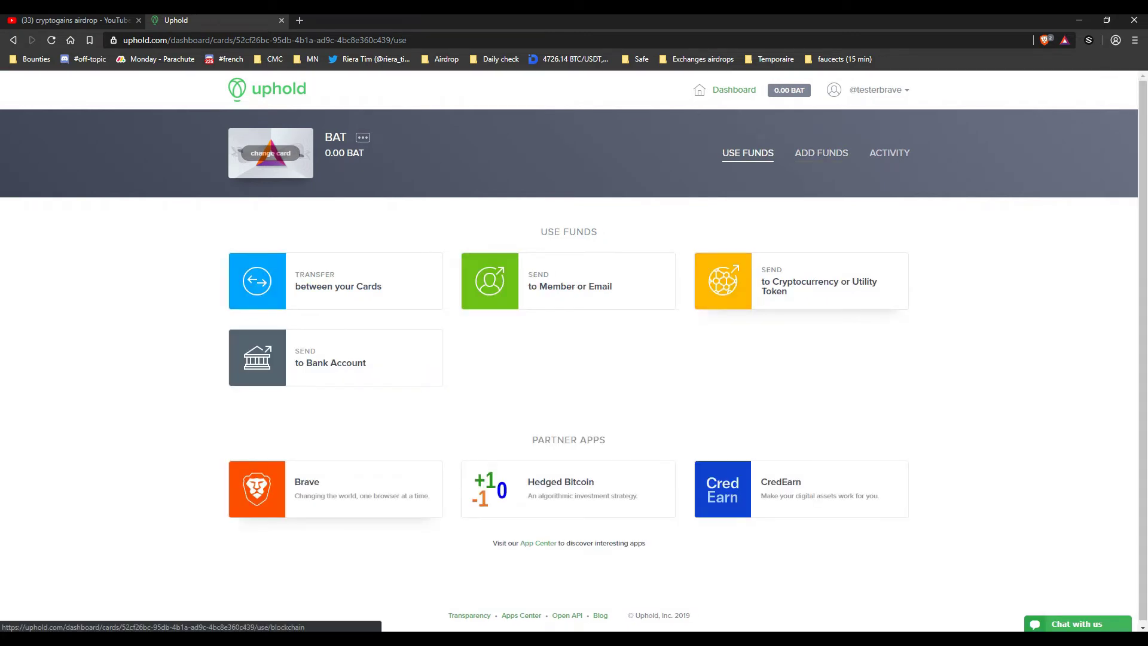
pyautogui.click(802, 281)
pyautogui.scroll(-3, 801, 281)
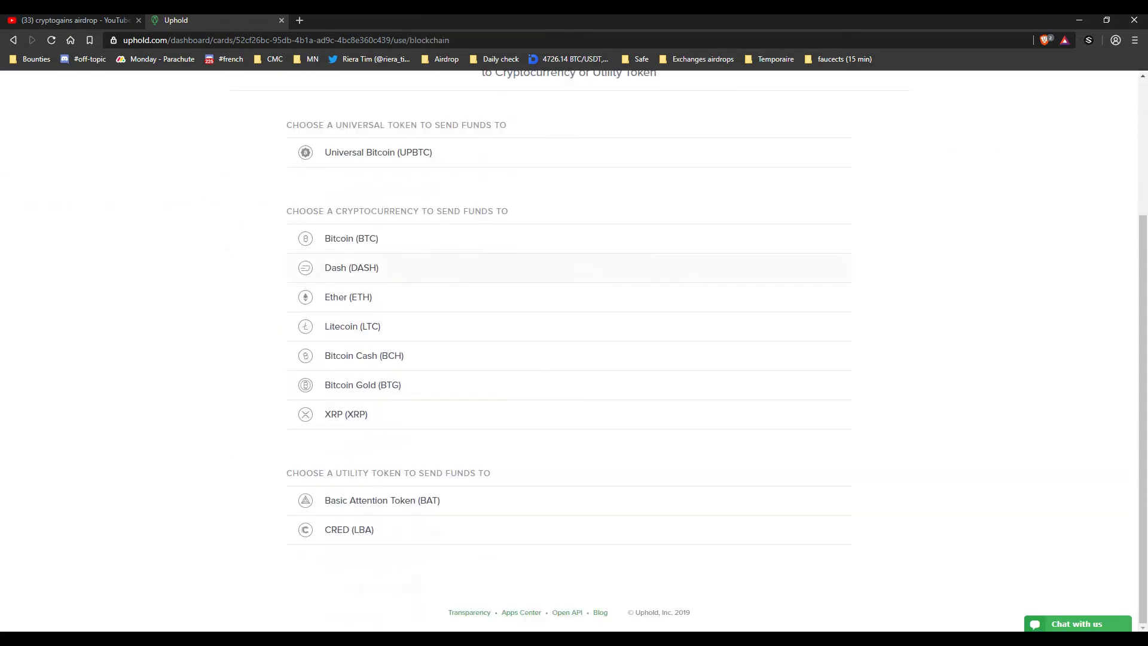
# - View the send form for Basic Attention Token, and move the BAT card to the first place among the dashboard's favorite cards
pyautogui.click(383, 500)
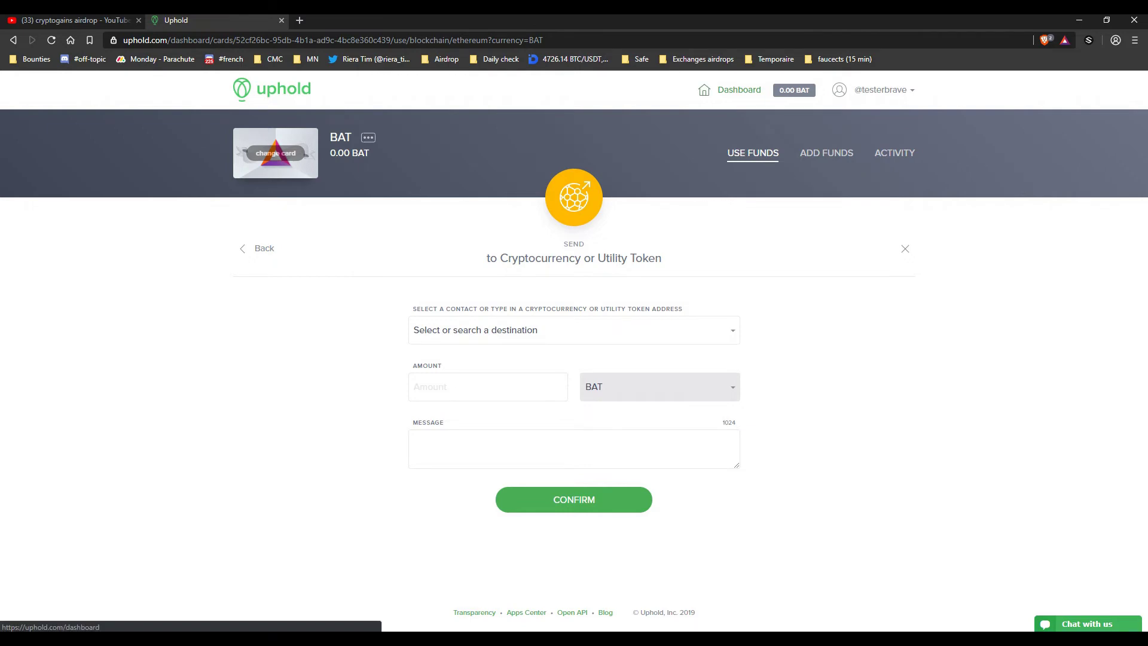
pyautogui.click(717, 90)
pyautogui.scroll(-3, 568, 448)
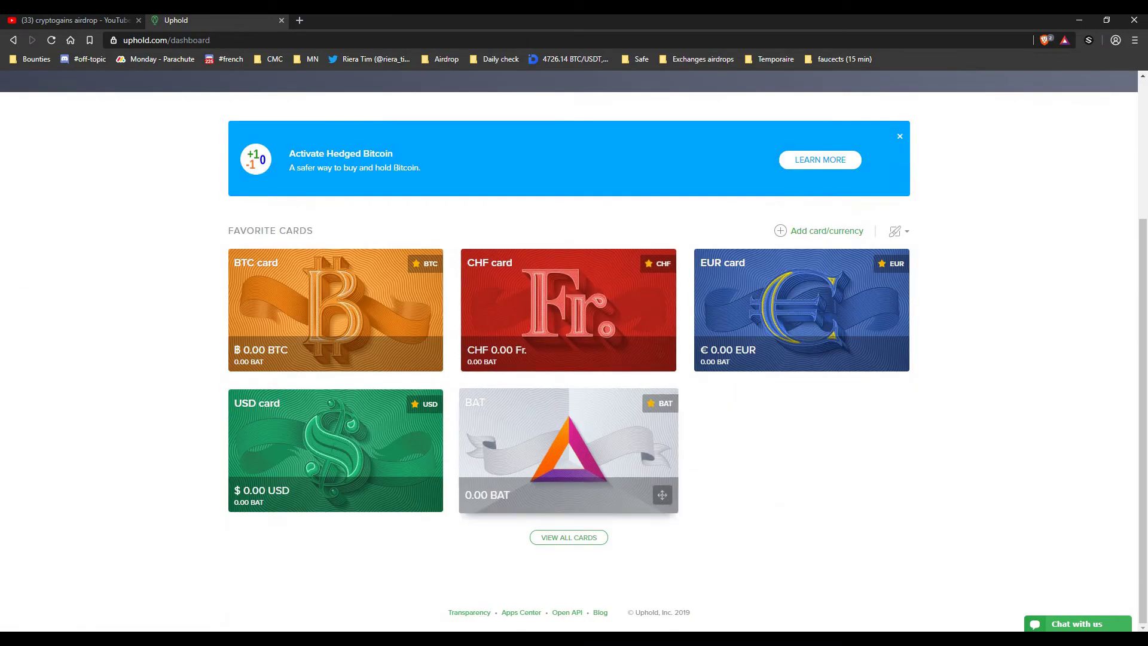
pyautogui.moveTo(662, 494); pyautogui.dragTo(300, 335)
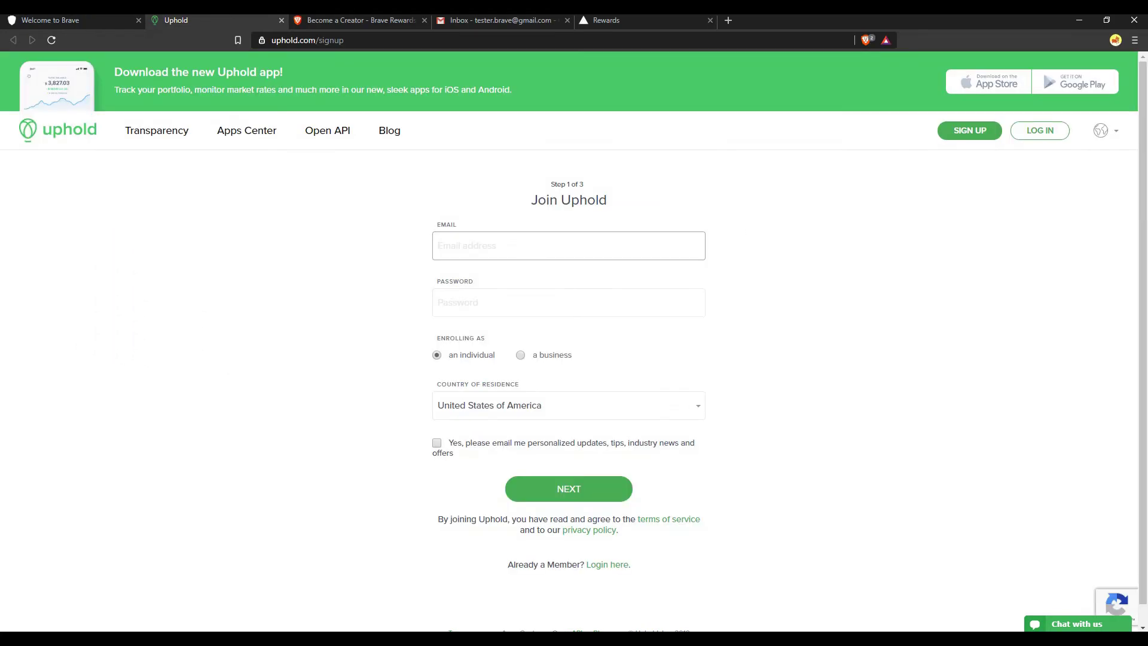
# - Switch to the Brave Rewards Creators page and look at the YouTube Channel choice for adding a channel
pyautogui.hotkey('ctrl', 'Tab')
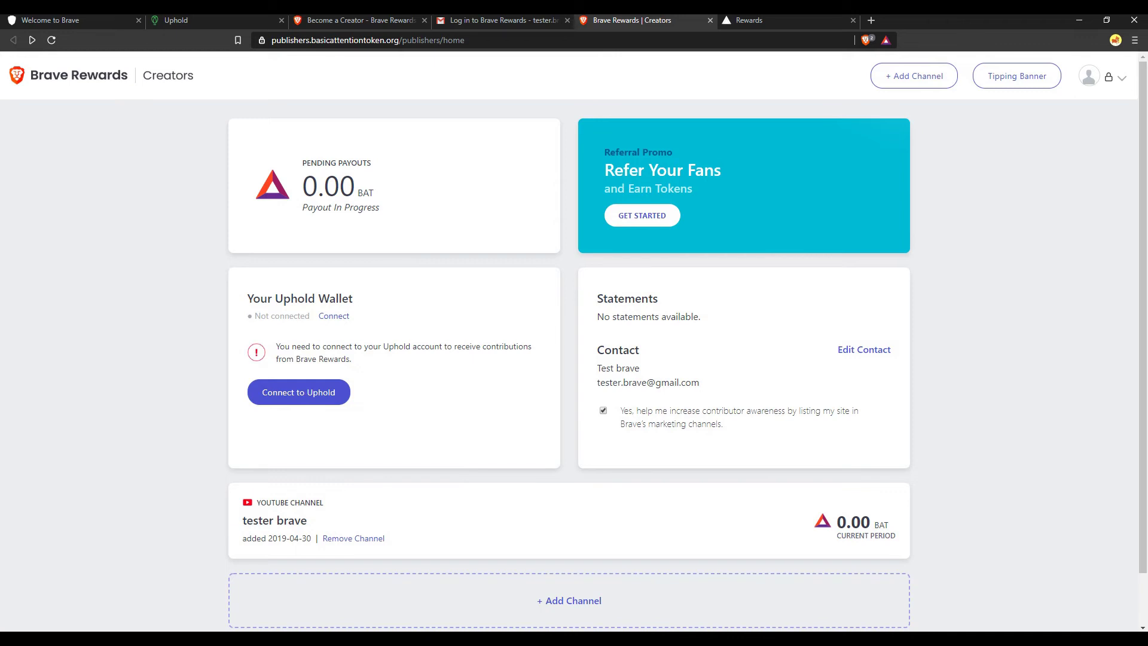
pyautogui.click(571, 601)
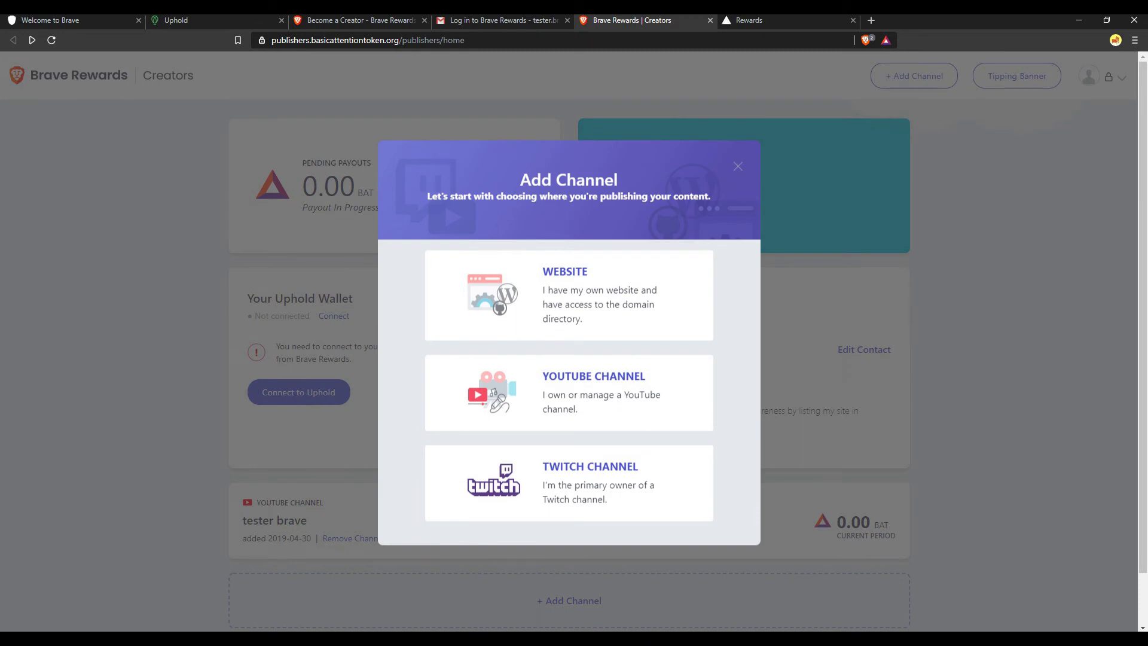
pyautogui.click(568, 393)
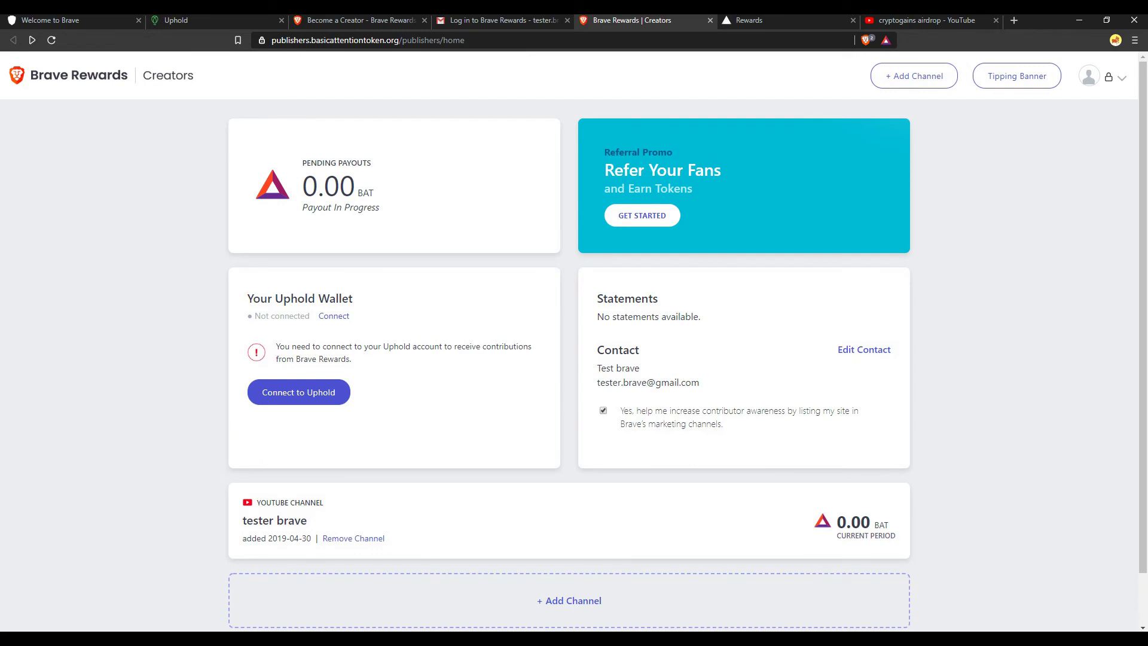
# - Open the Brave Rewards tip banner for the cryptogains airdrop YouTube channel and select a one-time donation of 5.0 BAT
pyautogui.hotkey('ctrl', '9')
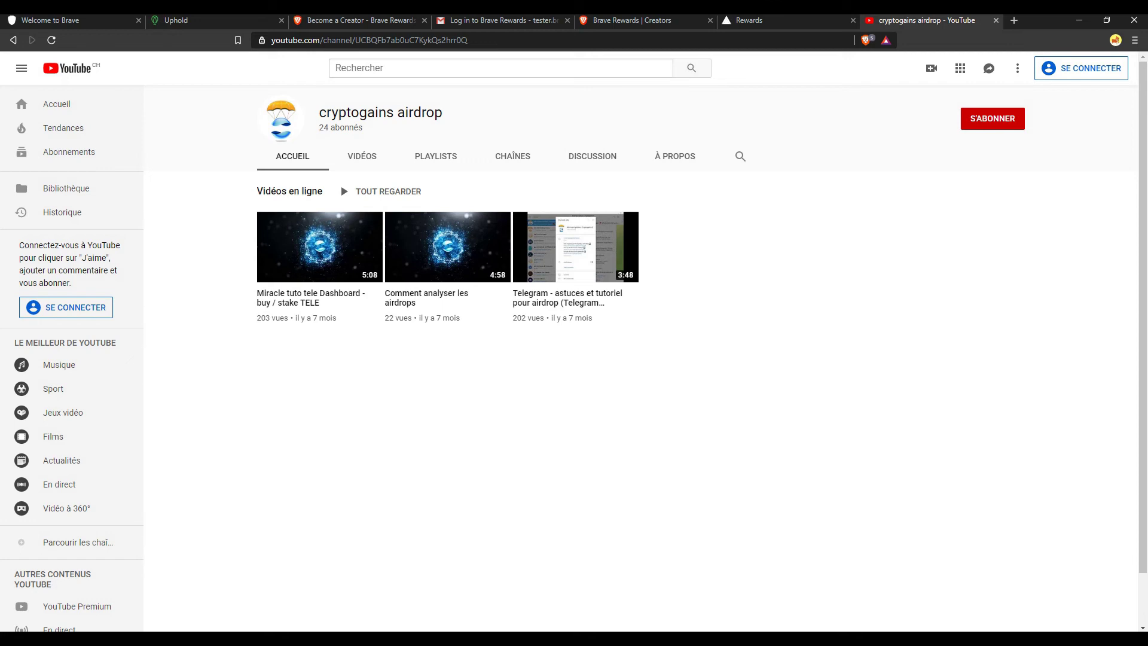
pyautogui.click(885, 40)
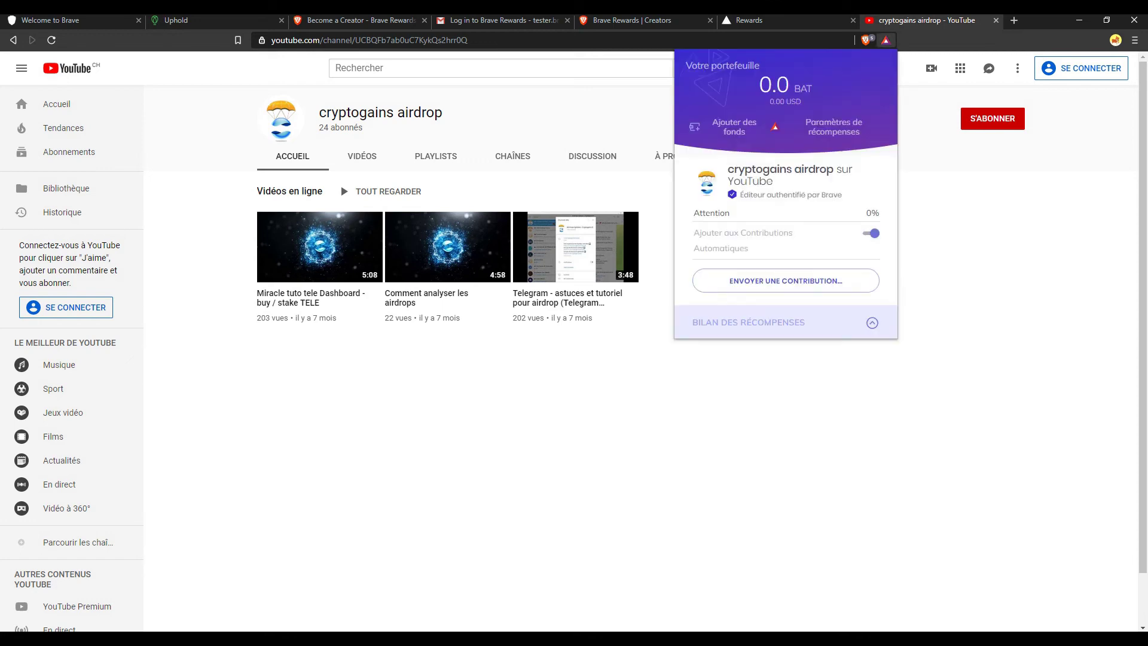
pyautogui.click(786, 280)
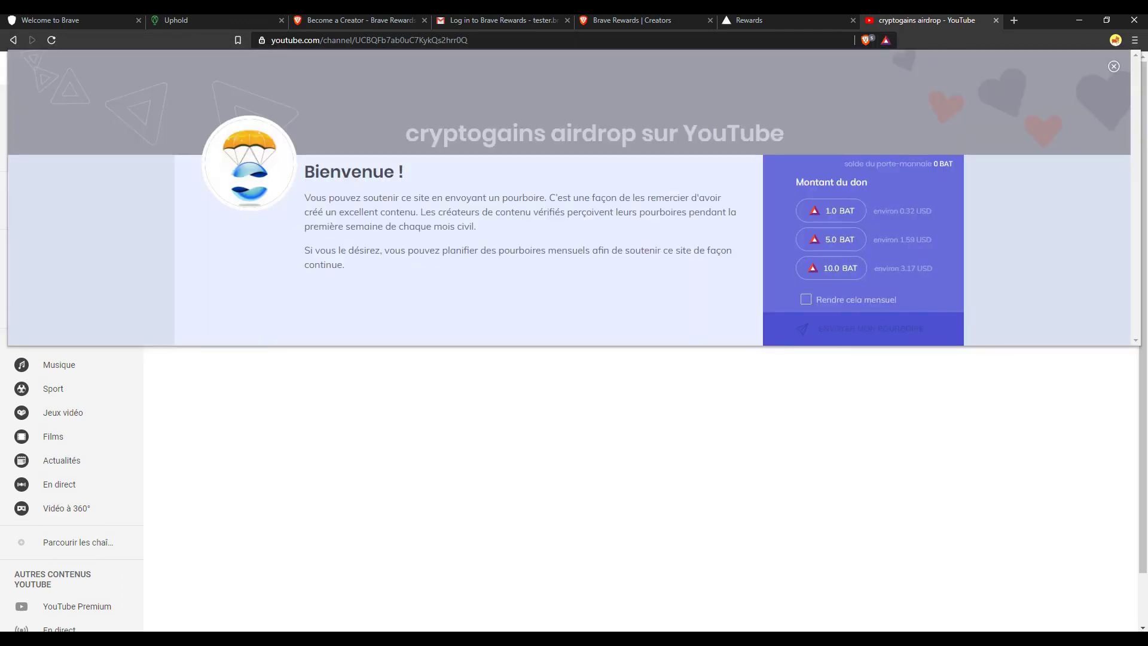
pyautogui.click(831, 239)
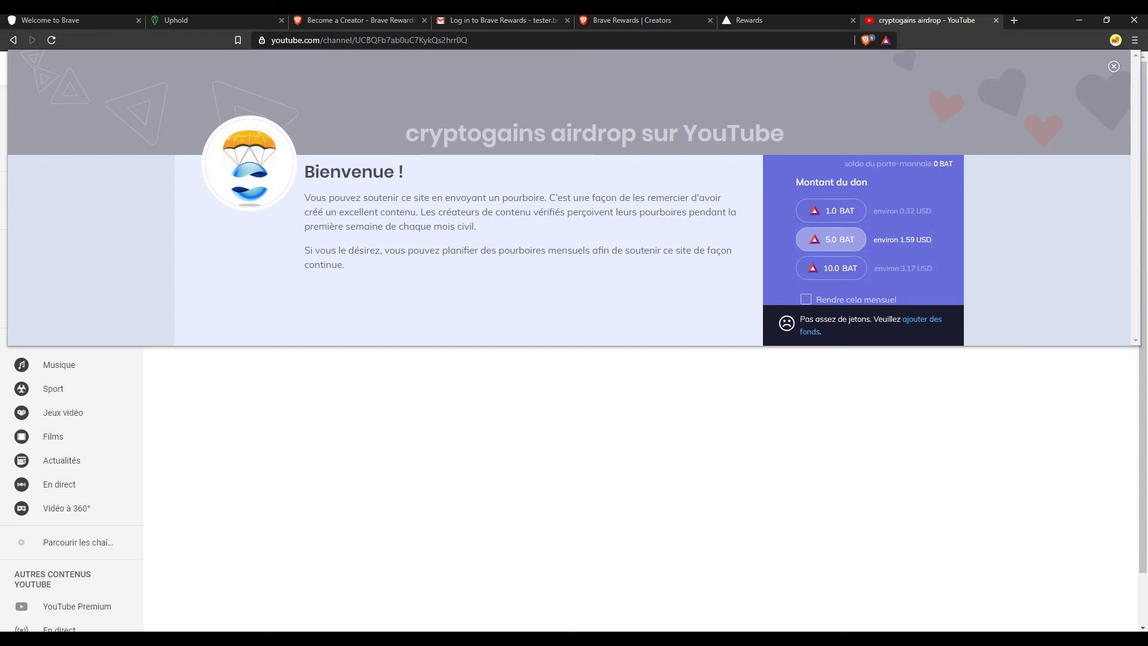
# - View the browser's user management and its form for adding a person, and close them without creating a profile
pyautogui.click(1115, 40)
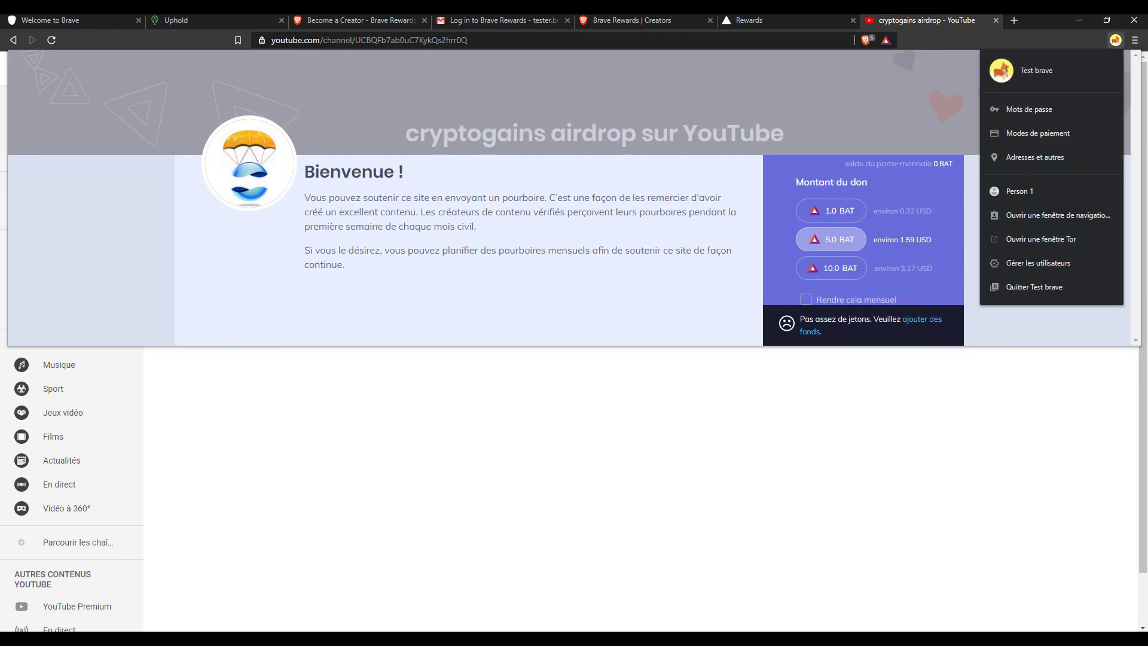
pyautogui.click(1038, 263)
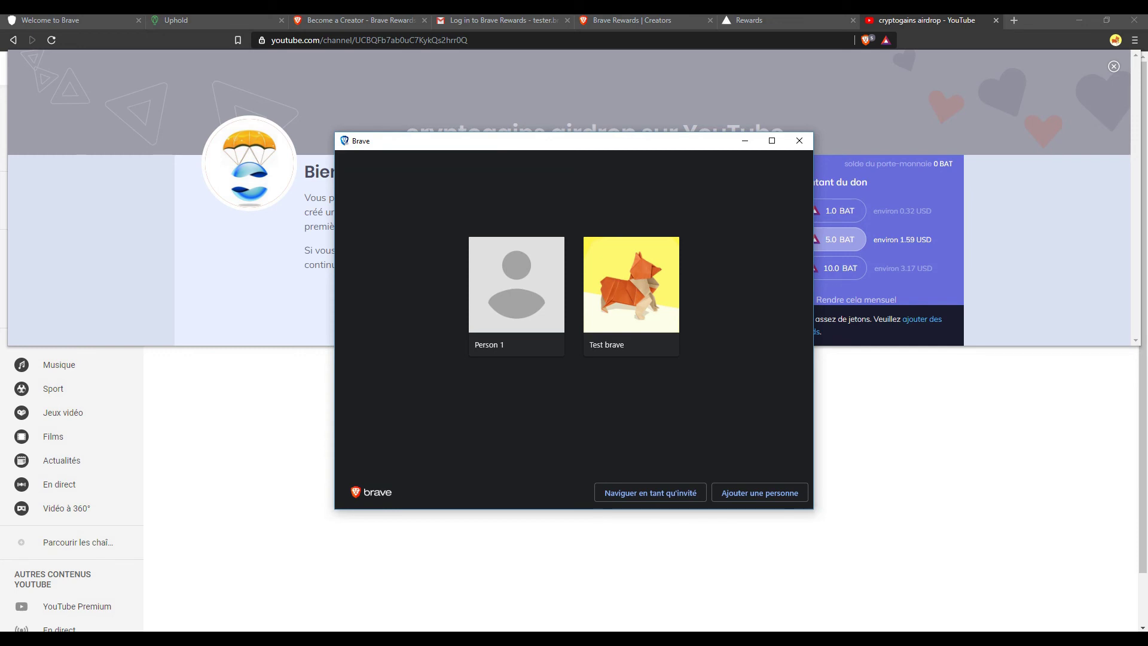
pyautogui.click(760, 493)
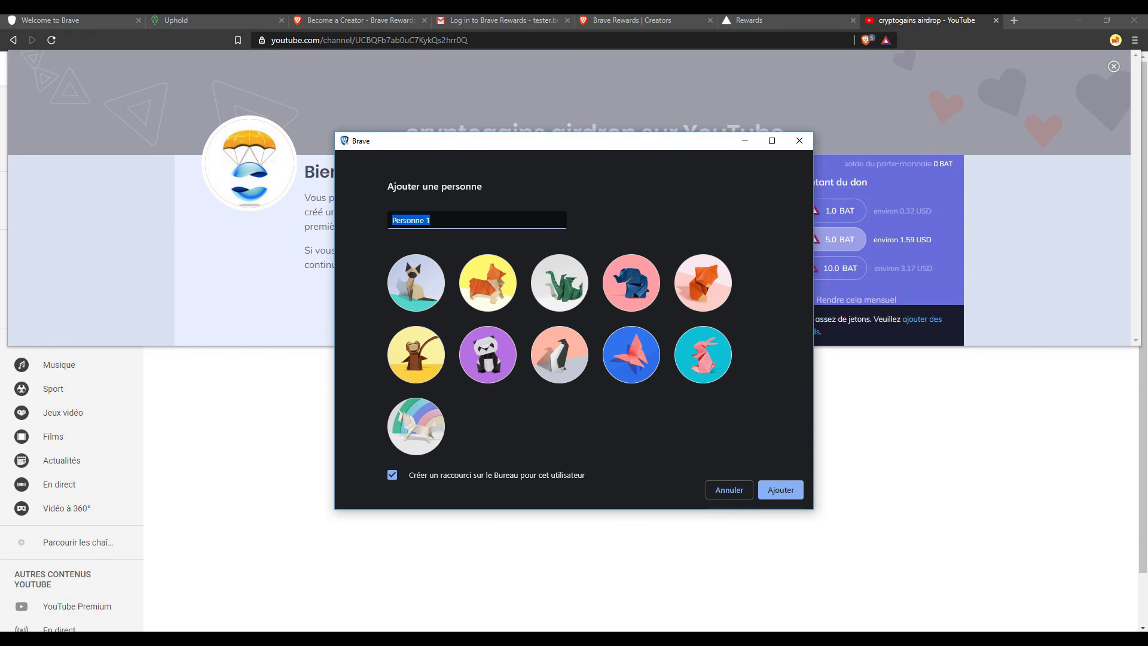
pyautogui.press('Escape')
pyautogui.hotkey('alt', 'F4')
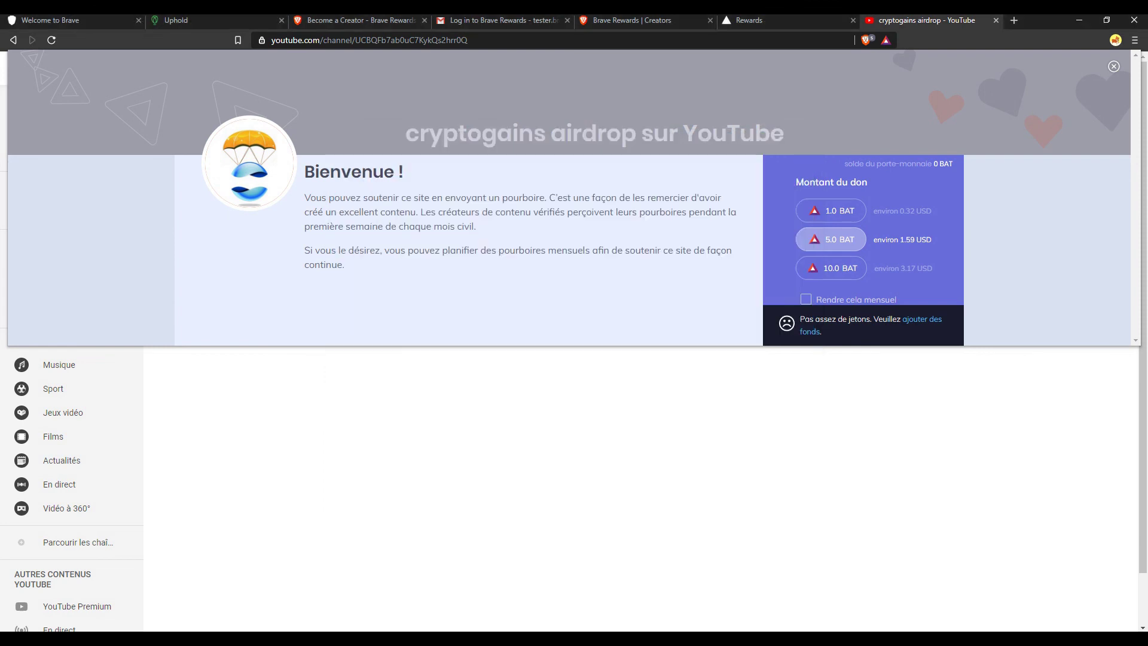
# - Open the browser settings and look through the settings page from start to end
pyautogui.click(1135, 40)
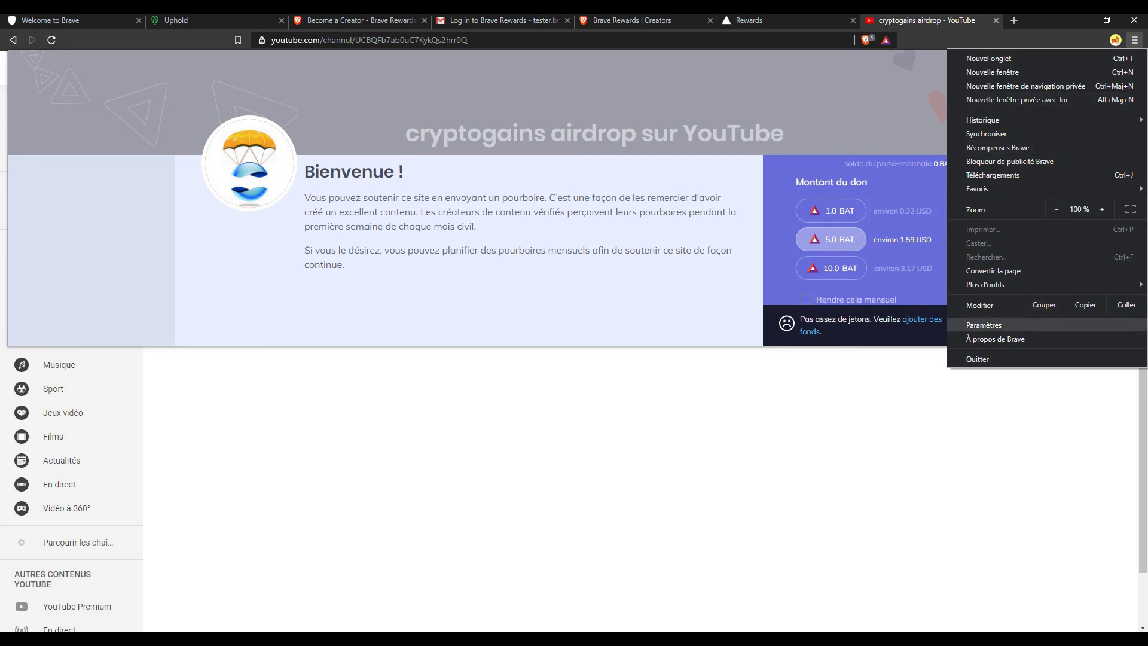
pyautogui.click(984, 325)
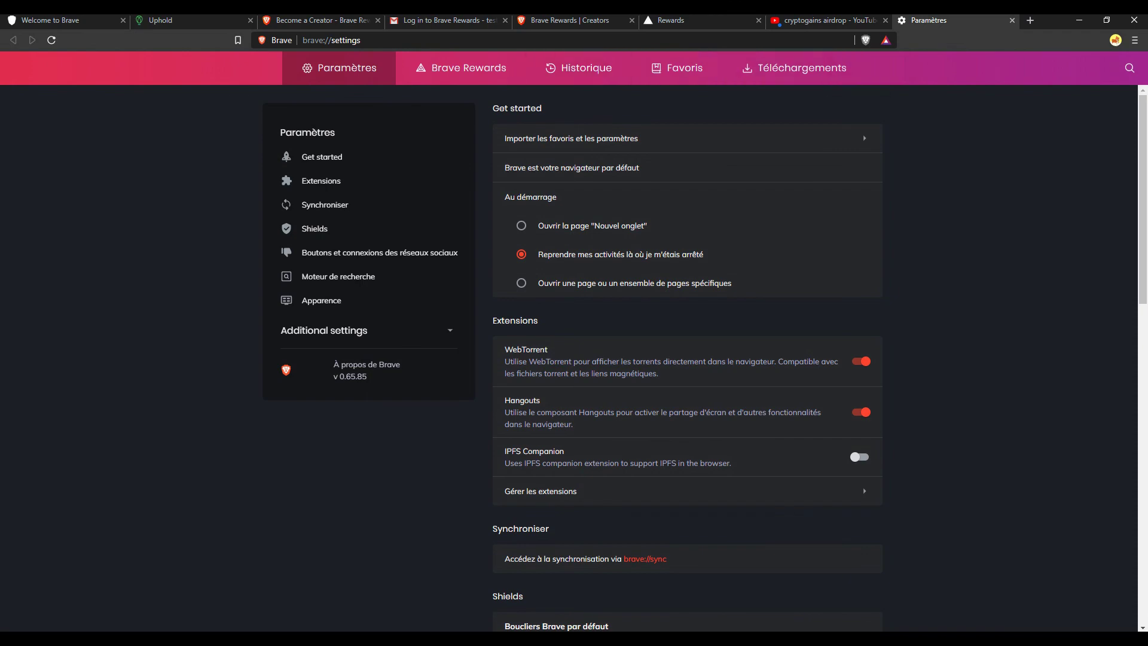
pyautogui.scroll(-8, 688, 359)
pyautogui.scroll(8, 687, 359)
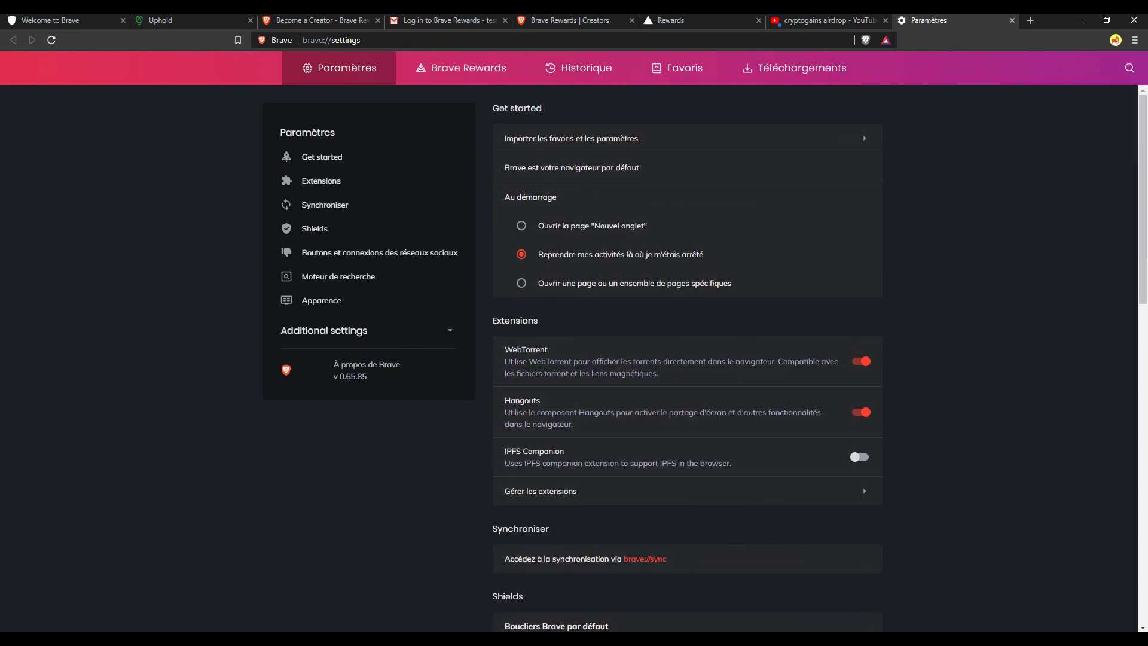